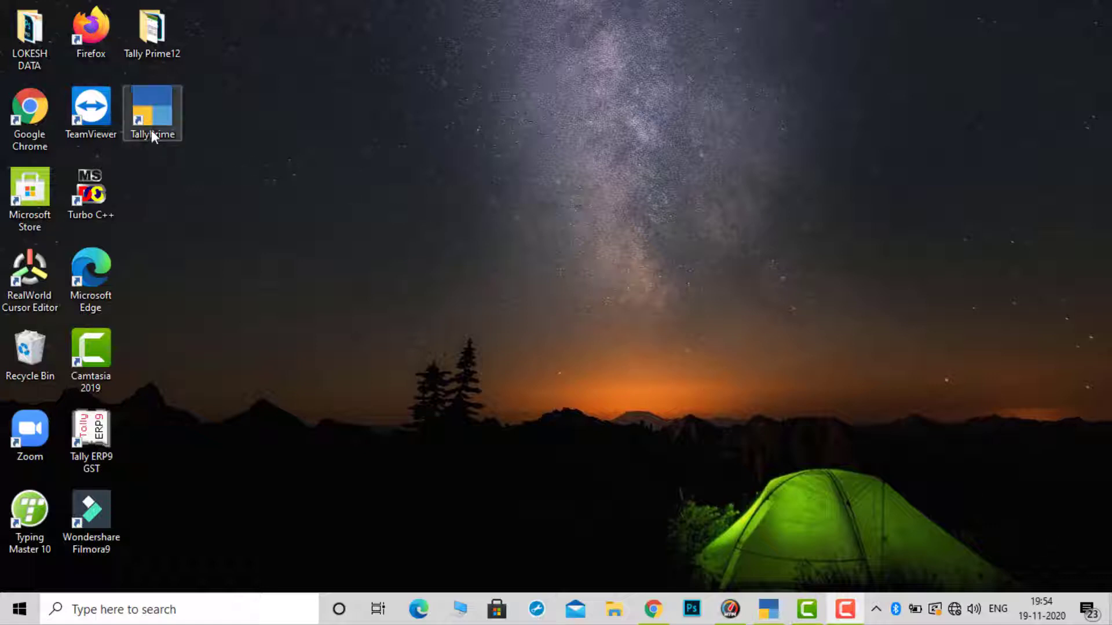
Bring up TallyPrime and choose Create Company from the Select Company screen
left_click(765, 610)
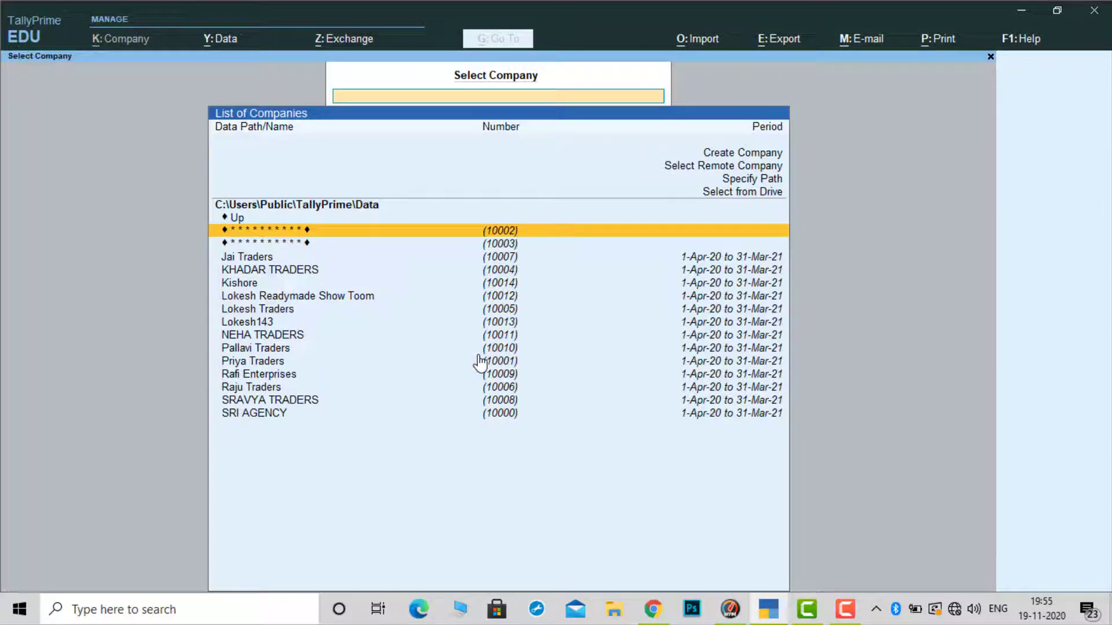
key("Up")
key("Up")
key("Up")
key("Up")
key("Up")
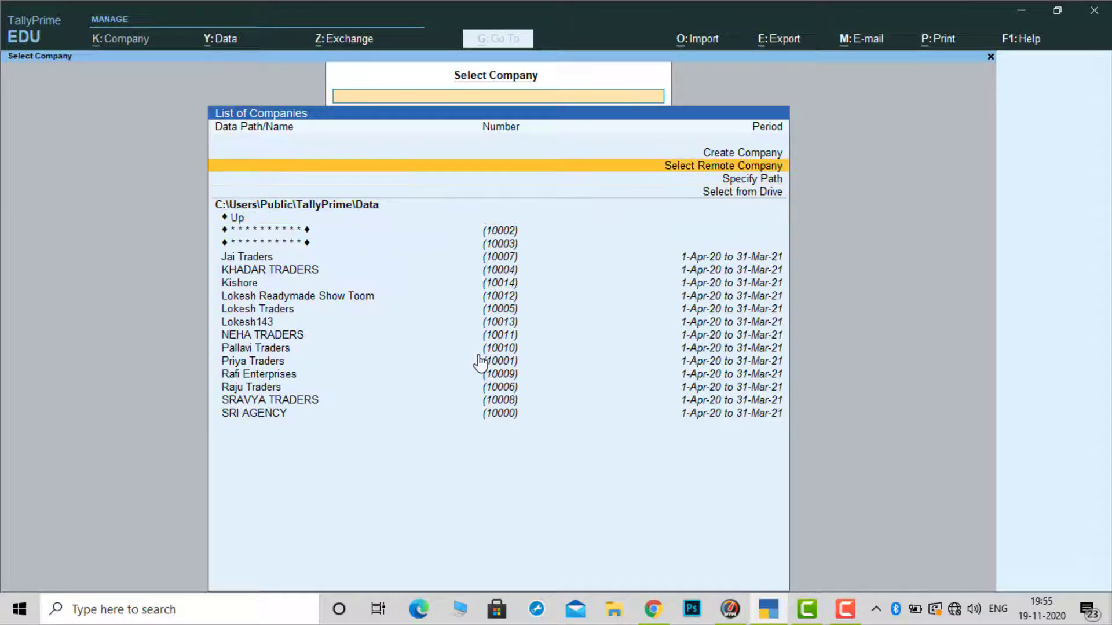
key("Up")
key("Return")
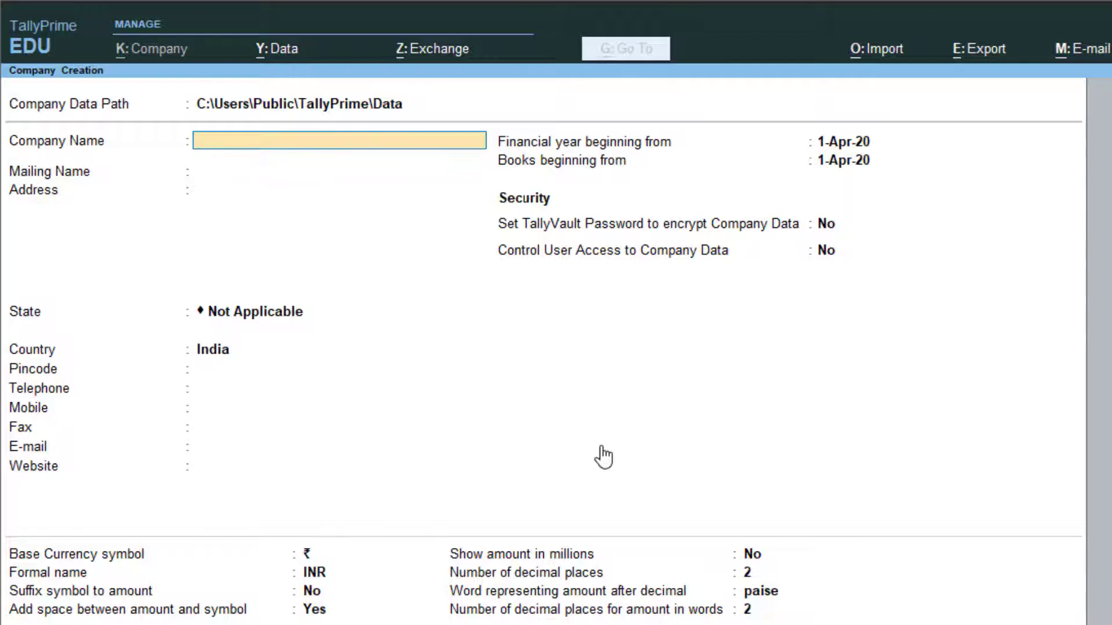
Name the company Sowjanya Traders, set state Andhra Pradesh, and keep books from 1-Apr-20
type("Sowjanya Trad")
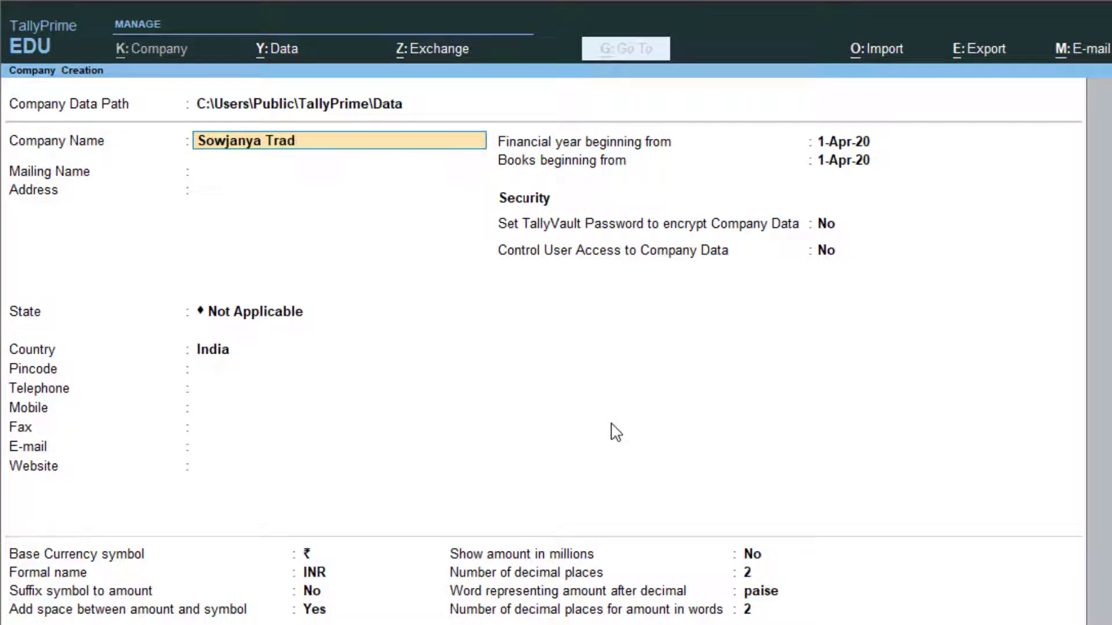
type("ers")
key("Return")
key("Return")
key("Return")
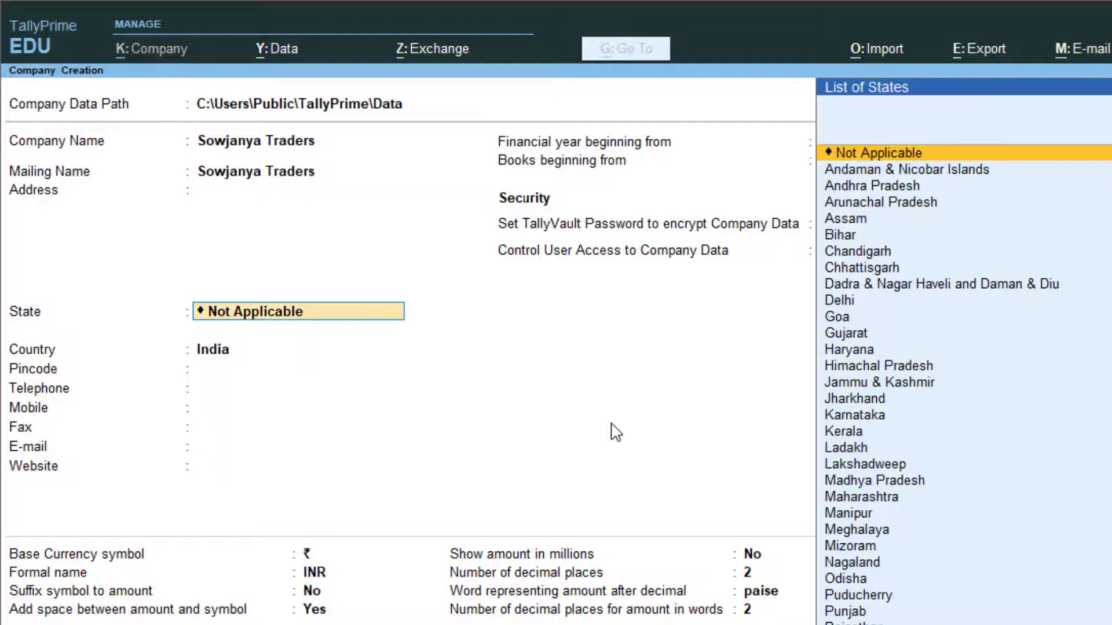
key("Down")
key("Down")
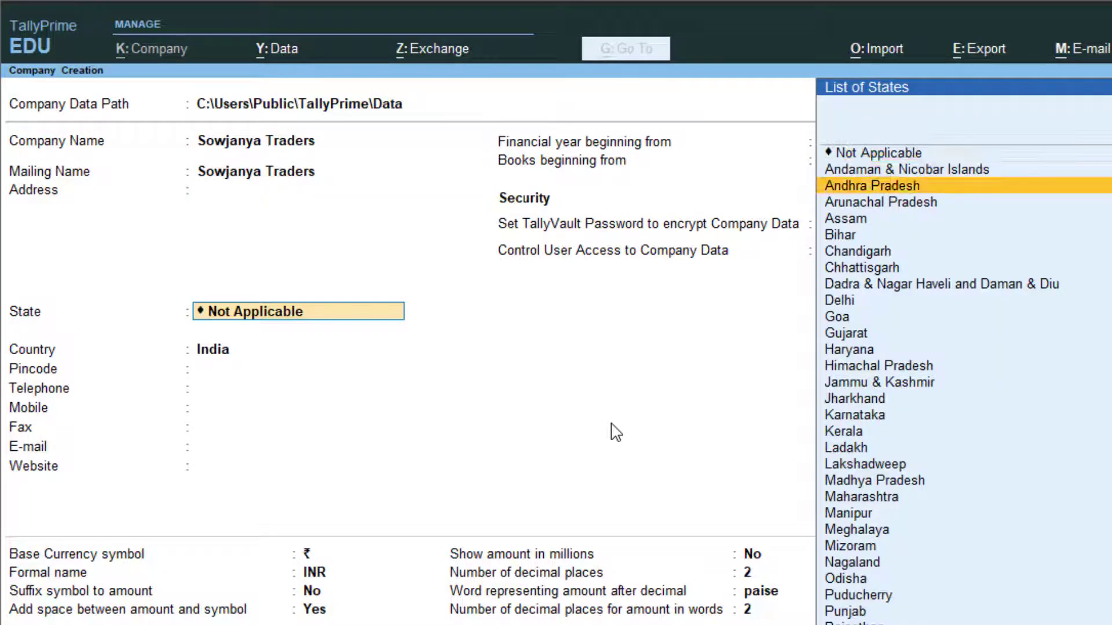
key("Return")
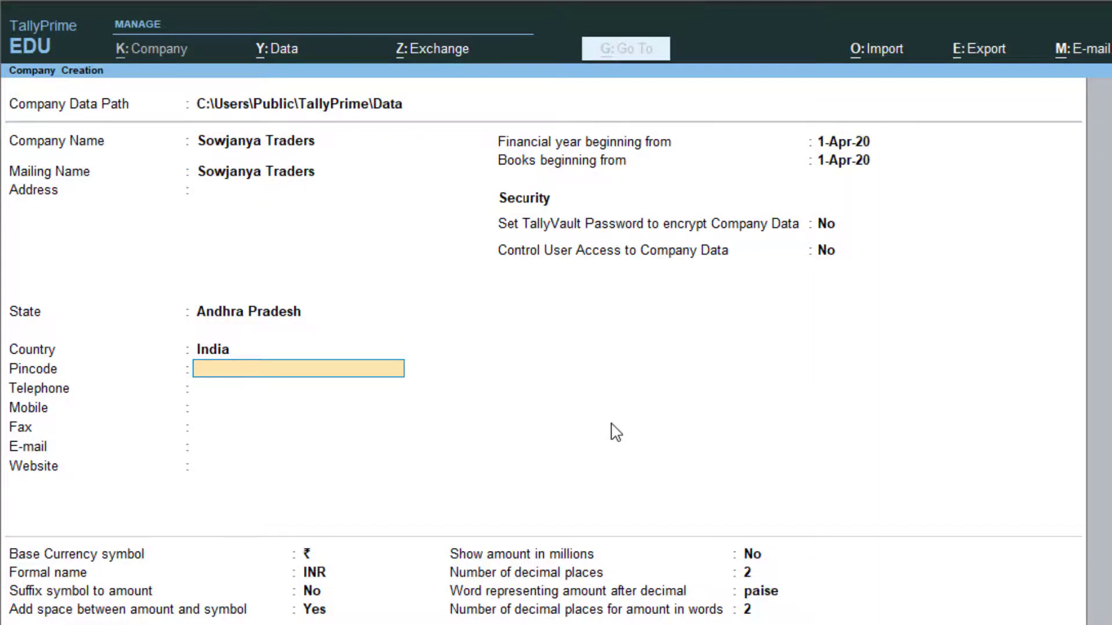
key("Return")
key("Return")
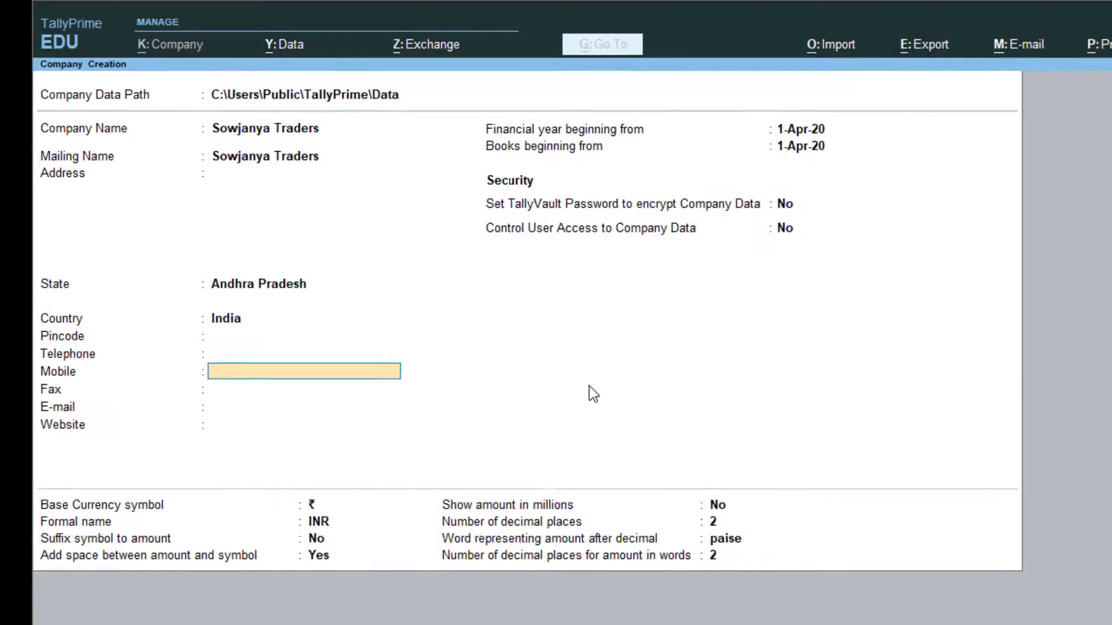
key("Return")
key("Return")
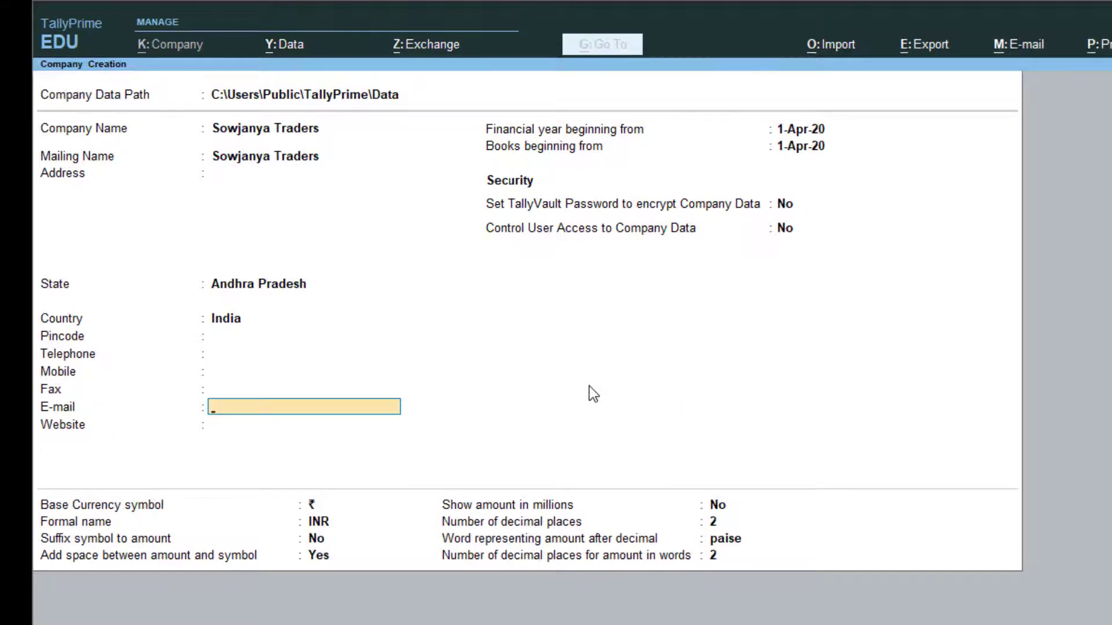
key("Return")
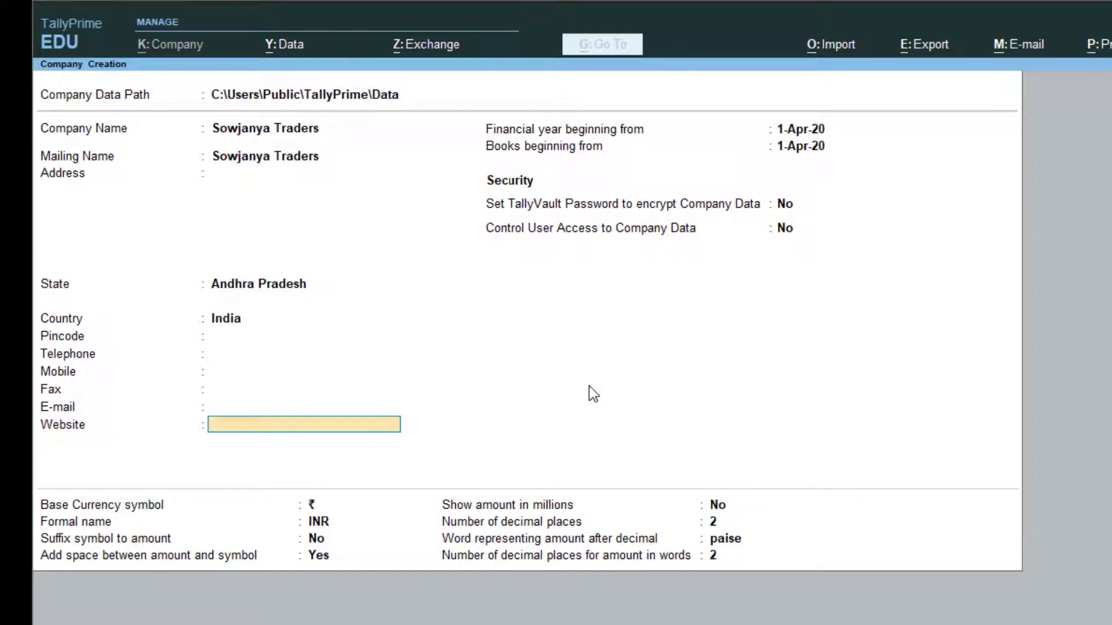
key("Return")
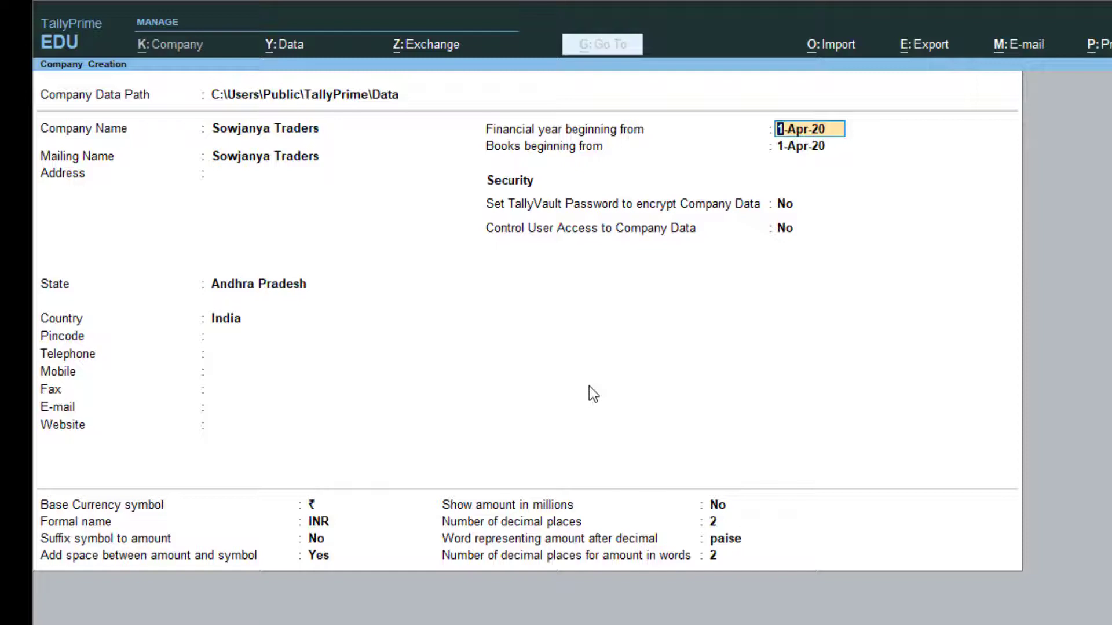
key("Return")
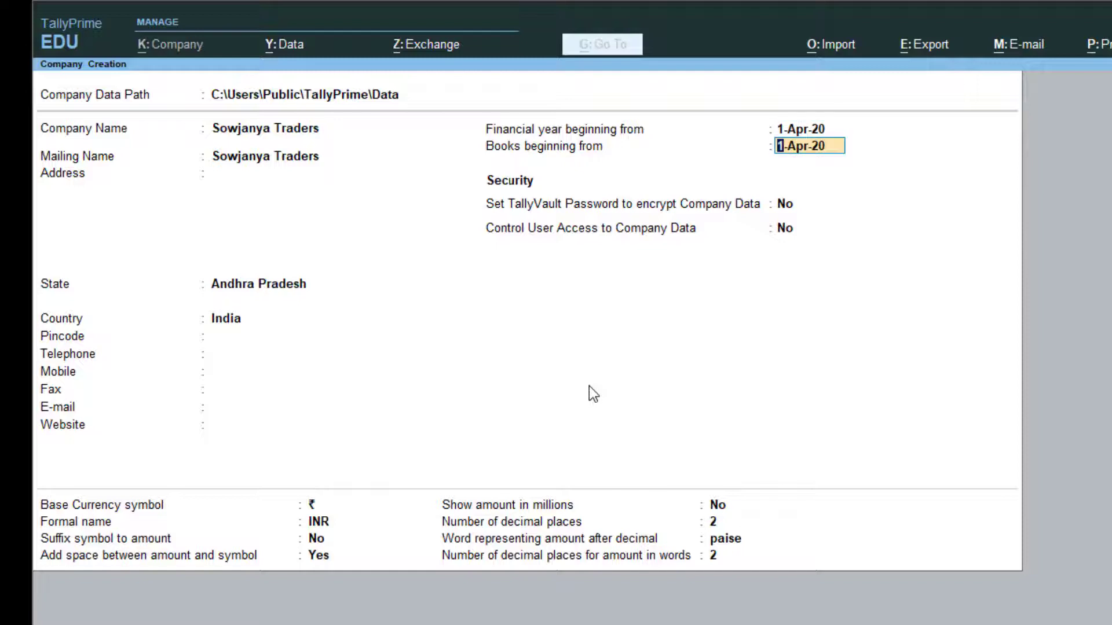
key("Return")
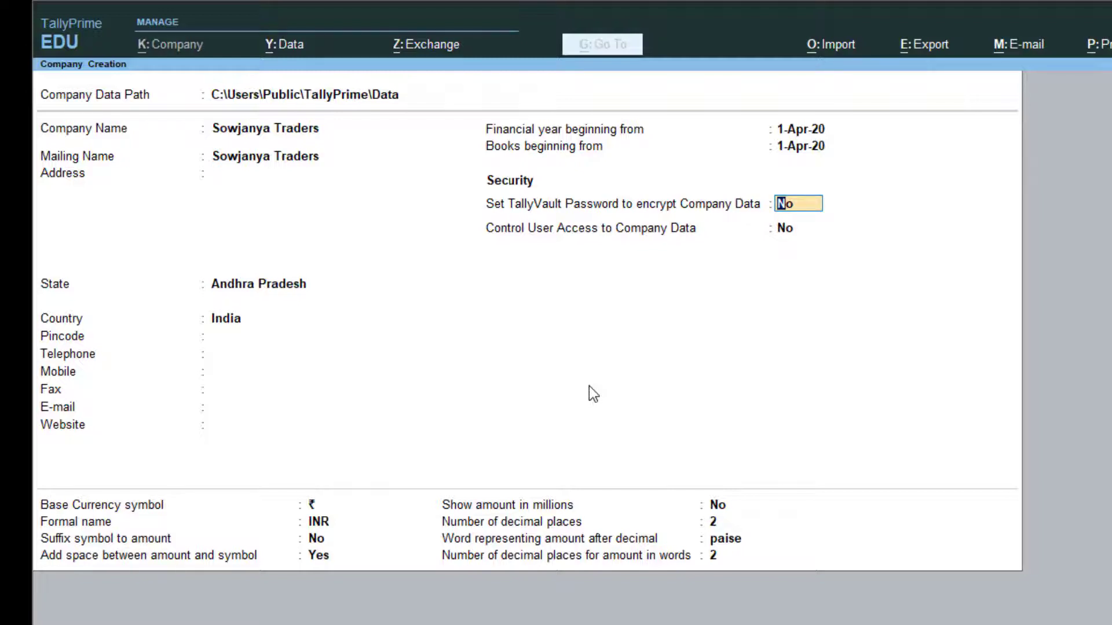
Leave TallyVault off, set Control User Access to Yes, and enter the administrator username and password twice
key("Return")
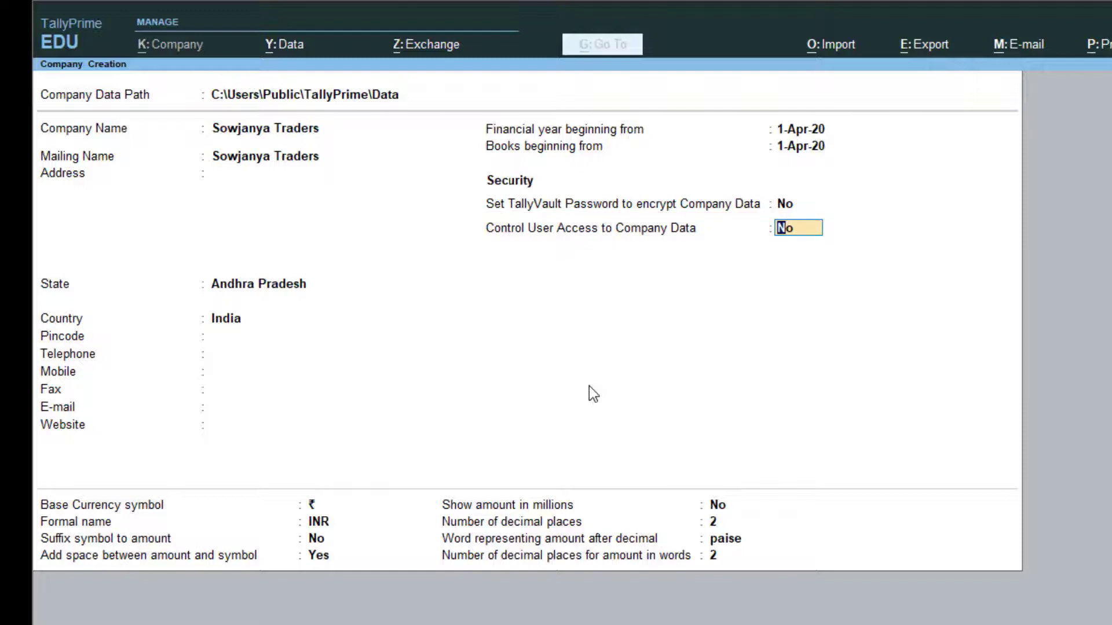
type("y")
key("Return")
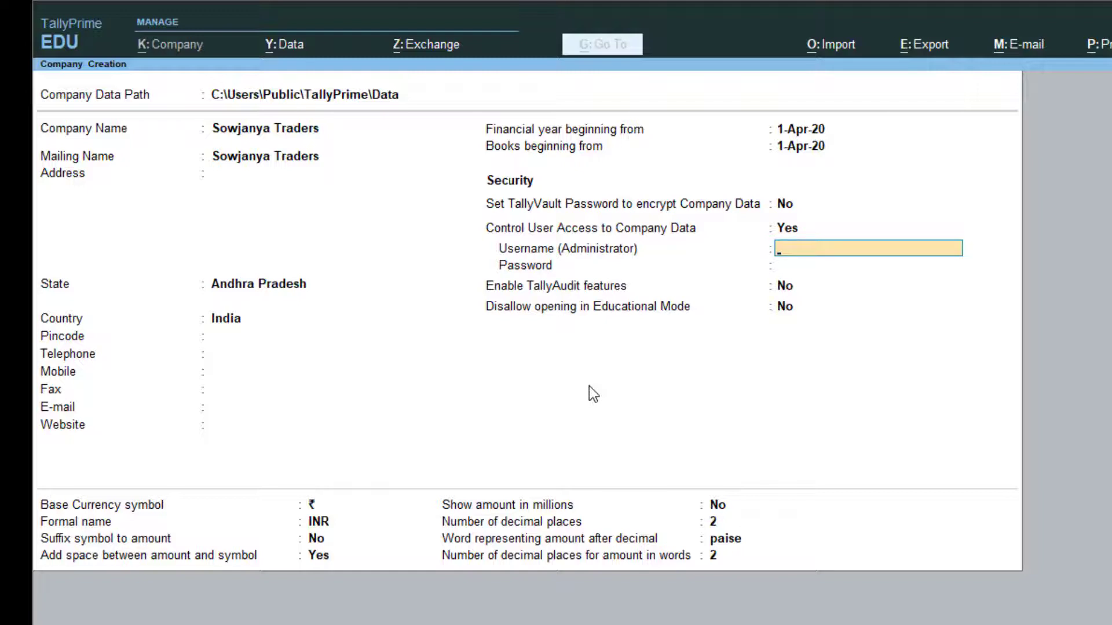
type("kalyan")
key("Return")
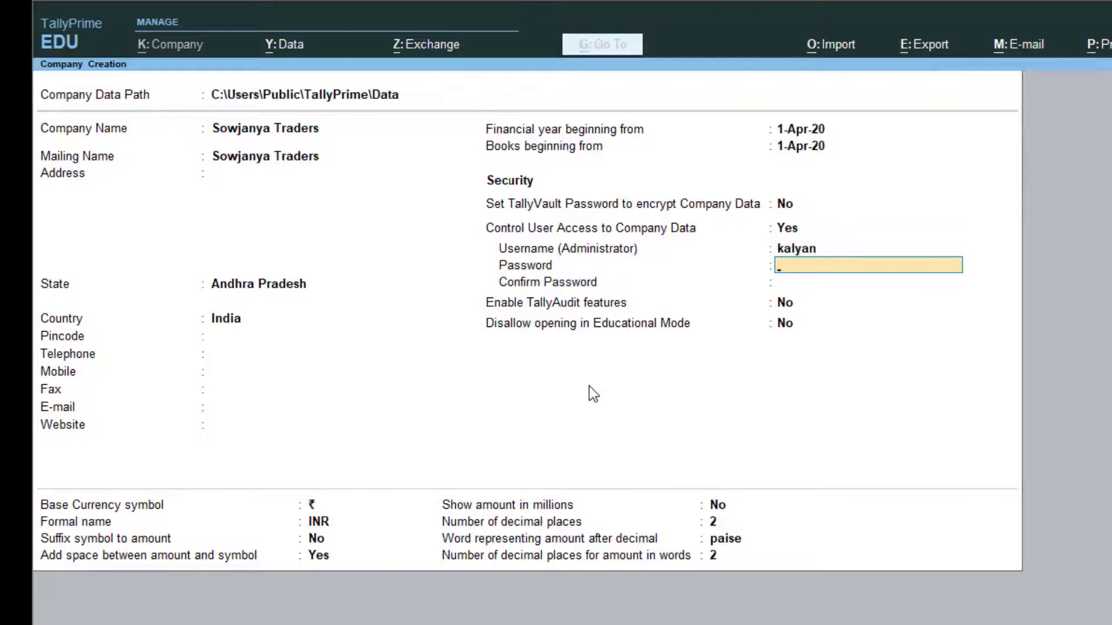
type("****")
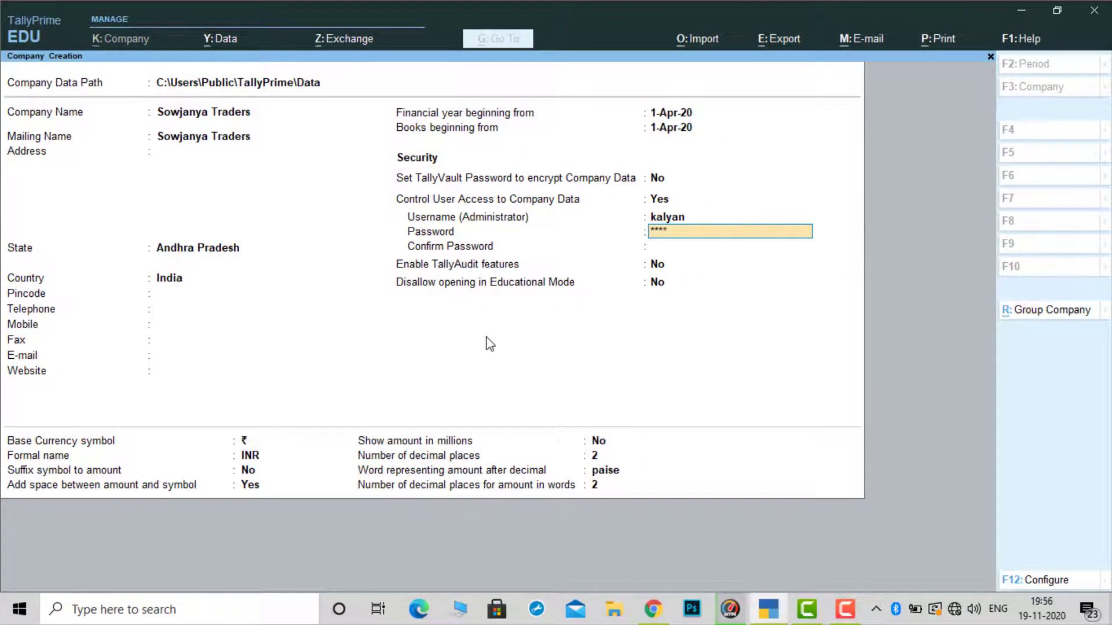
type("*****")
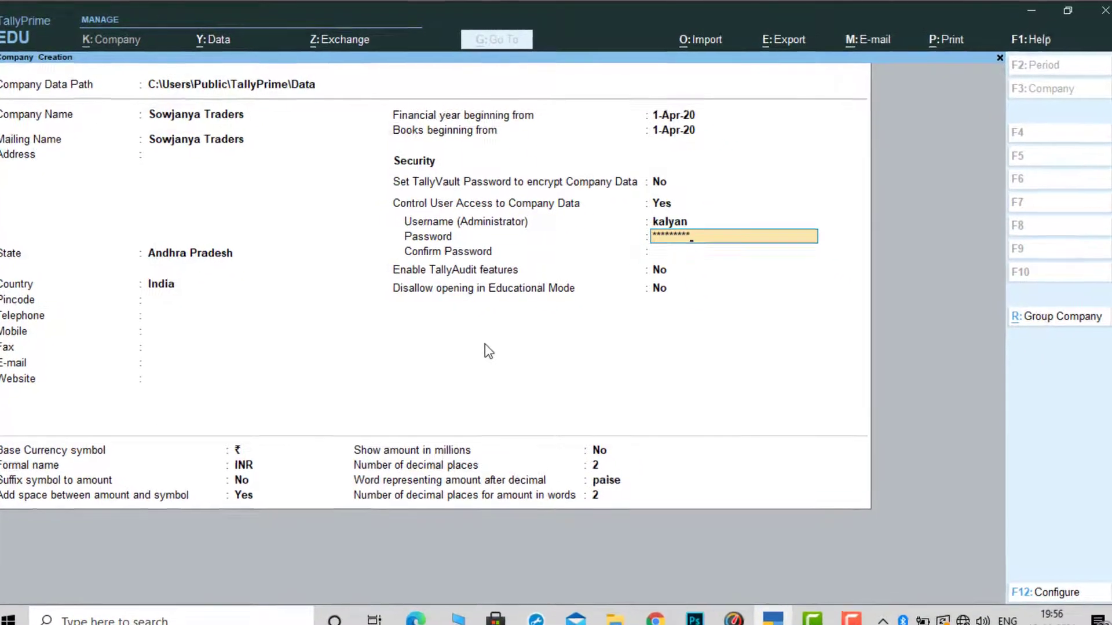
key("Return")
type("******")
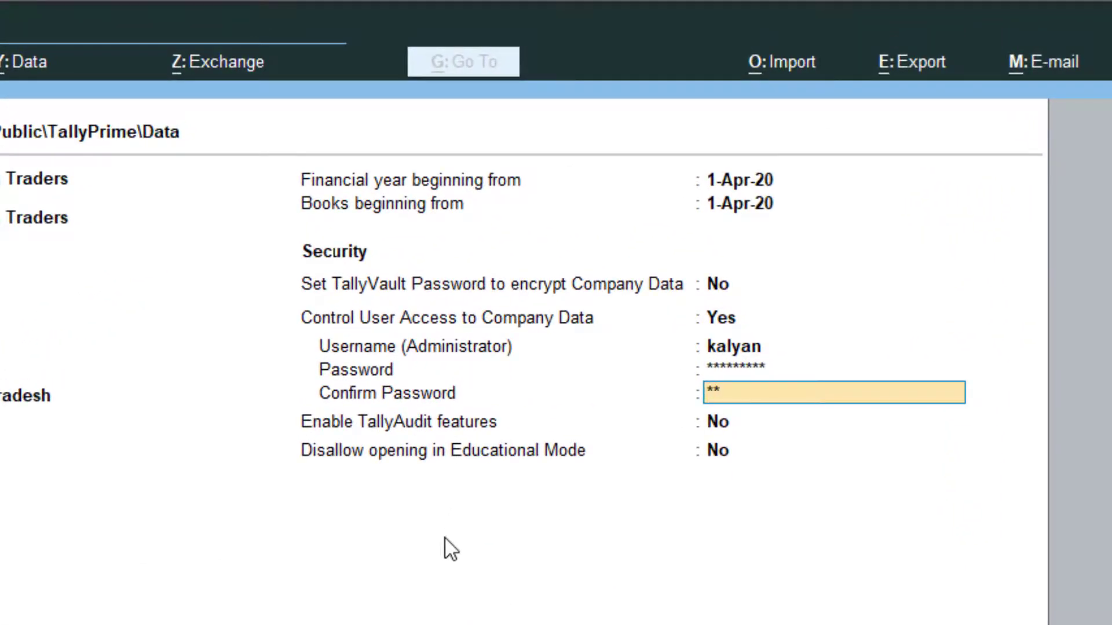
type("***")
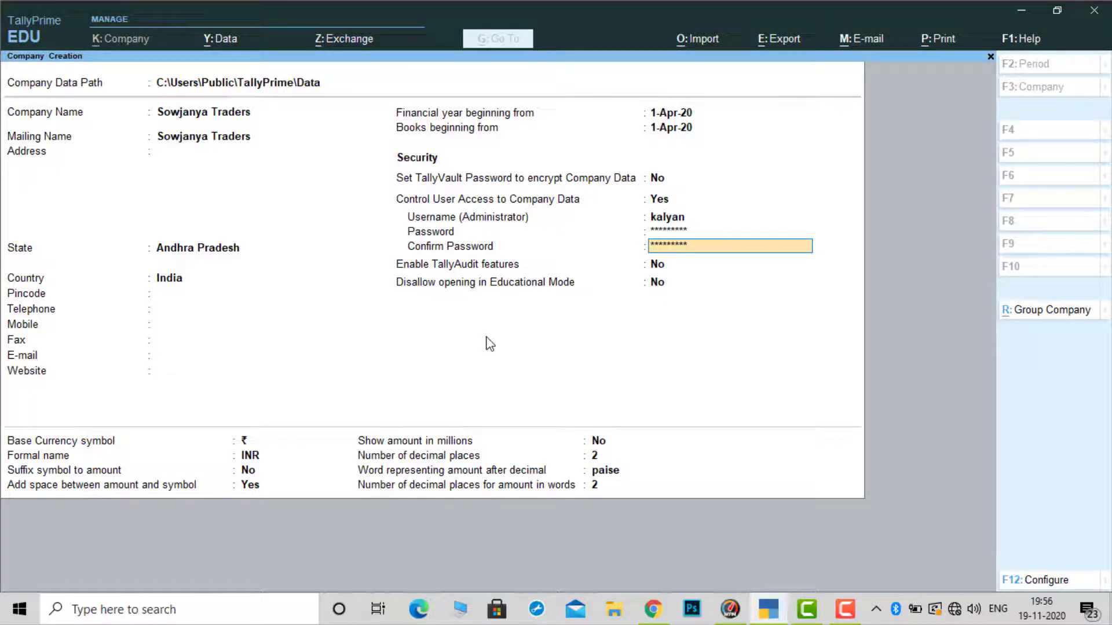
Finish the password confirmation, dismiss the warning, and accept the Sowjanya Traders company
key("Return")
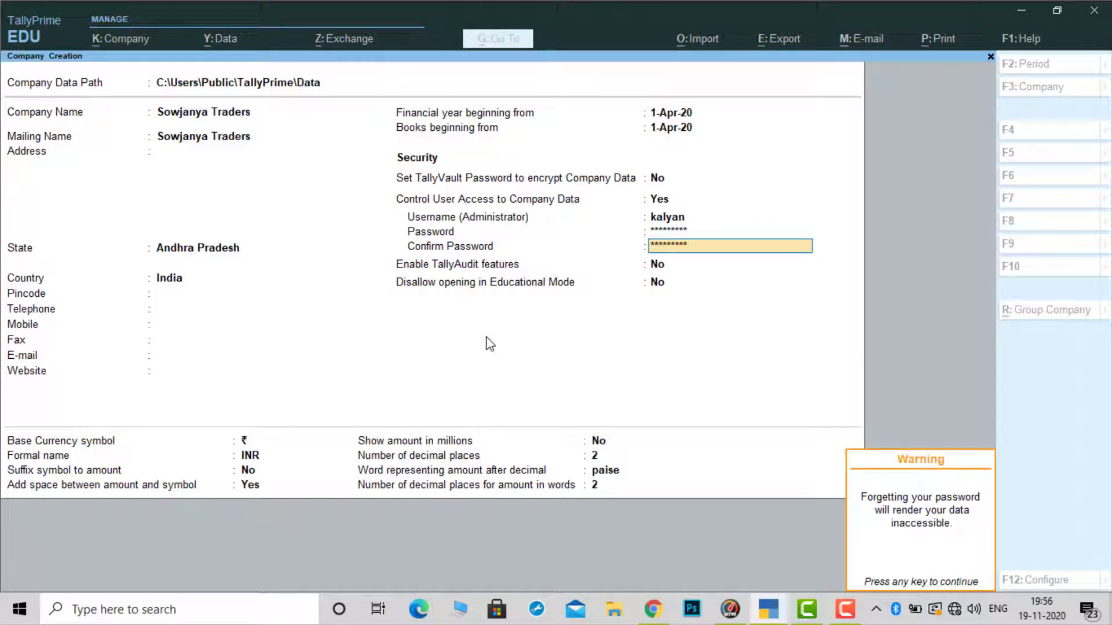
key("Return")
key("Return")
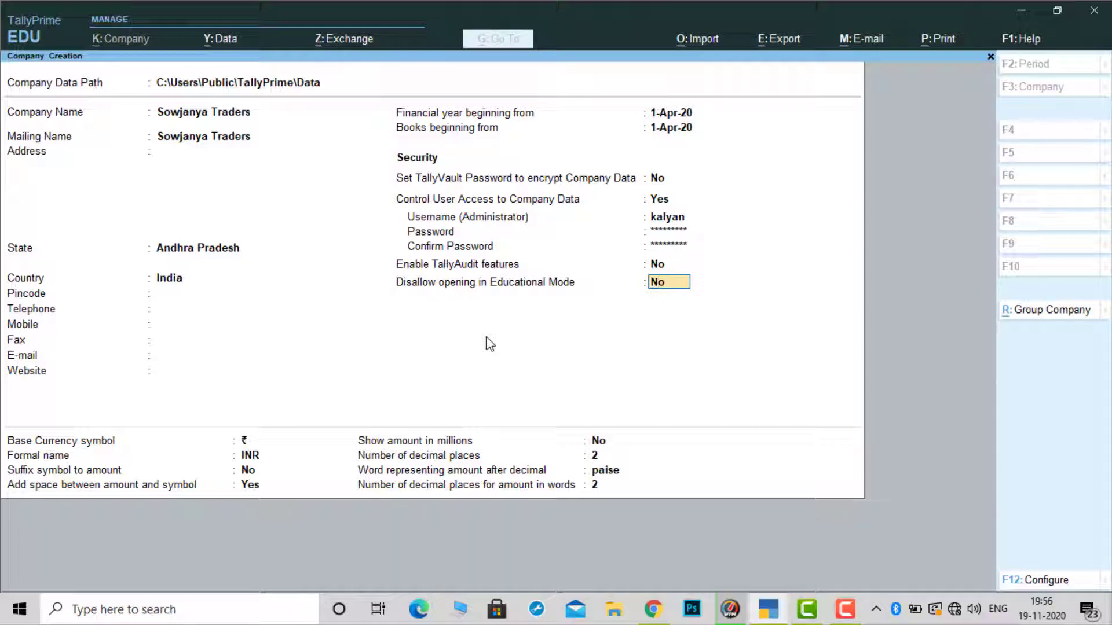
key("Return")
key("Return")
key("Return")
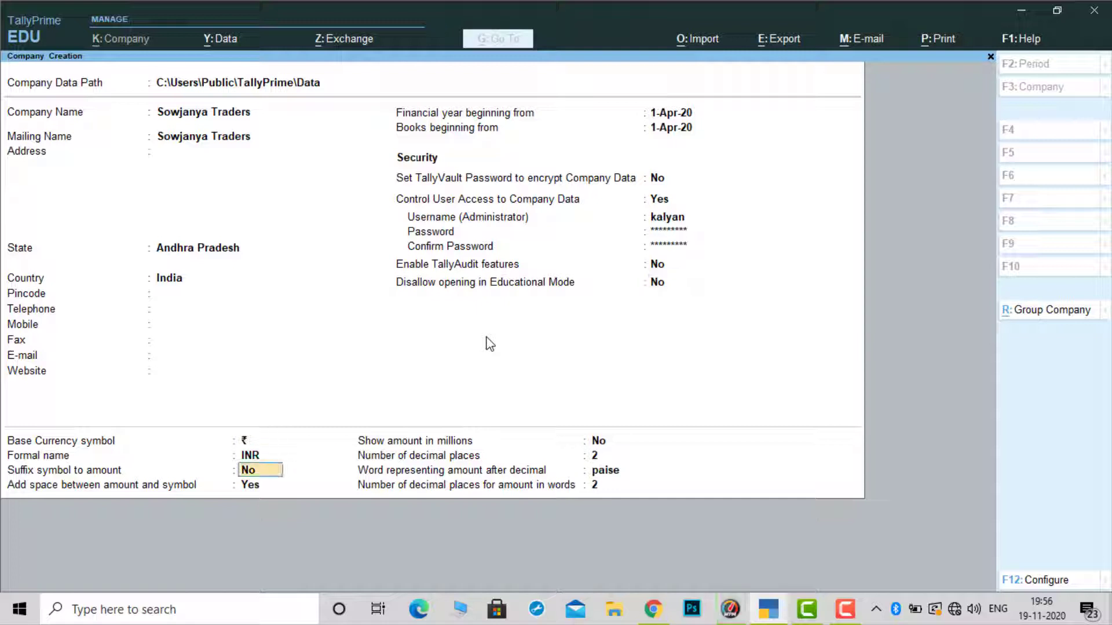
key("Return")
key("Return")
key("Return")
key("Return")
key("Return")
key("Return")
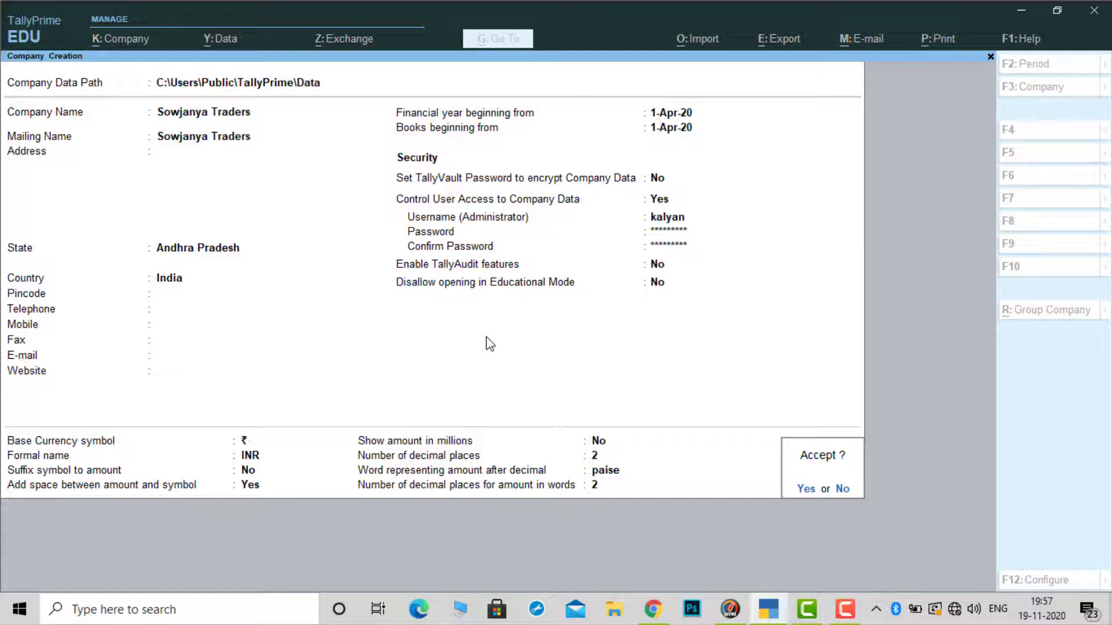
key("Return")
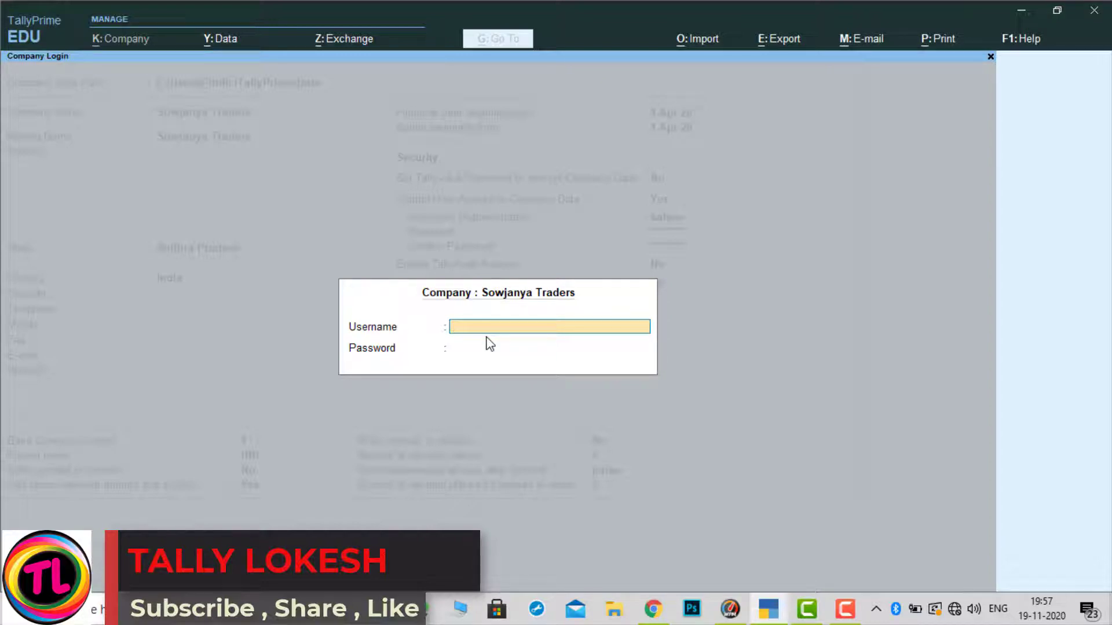
Log into Sowjanya Traders with the administrator credentials and accept the company features unchanged
type("k")
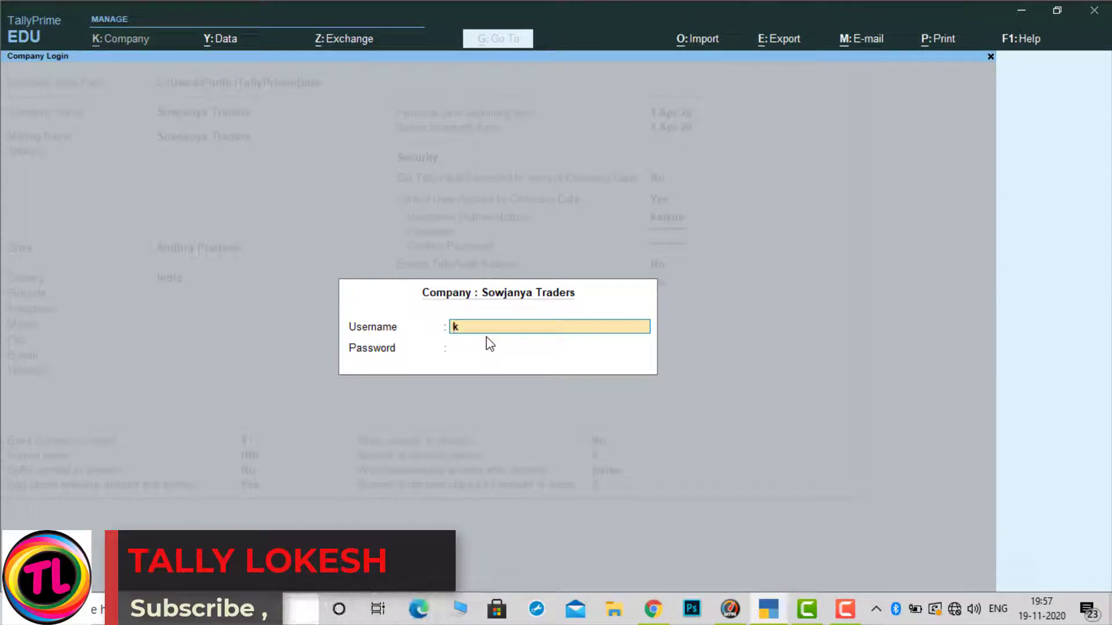
type("alyan")
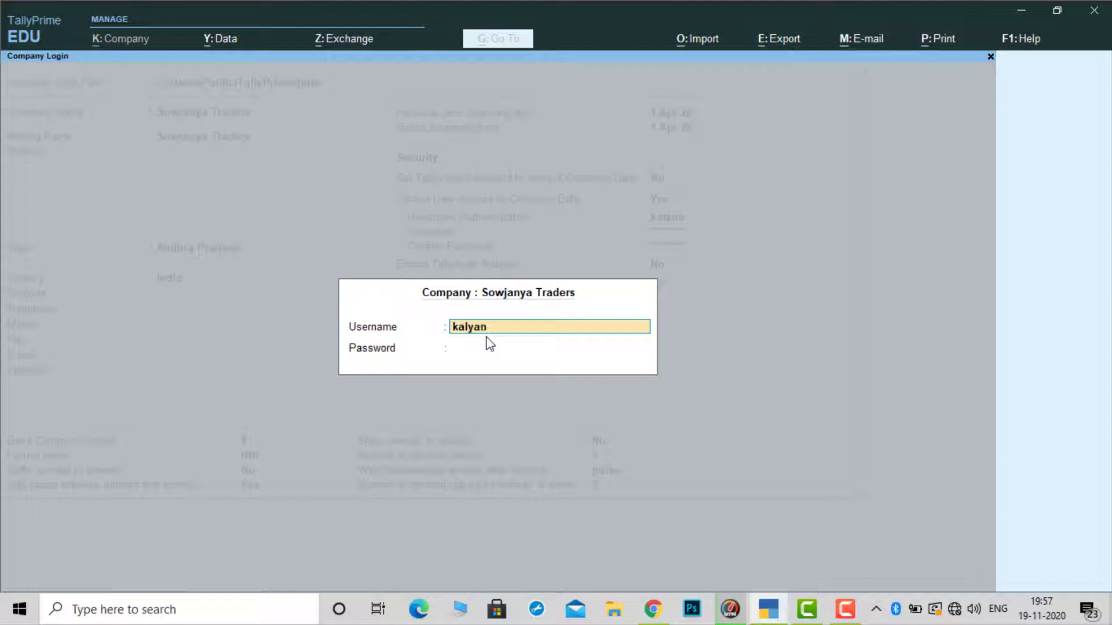
key("Return")
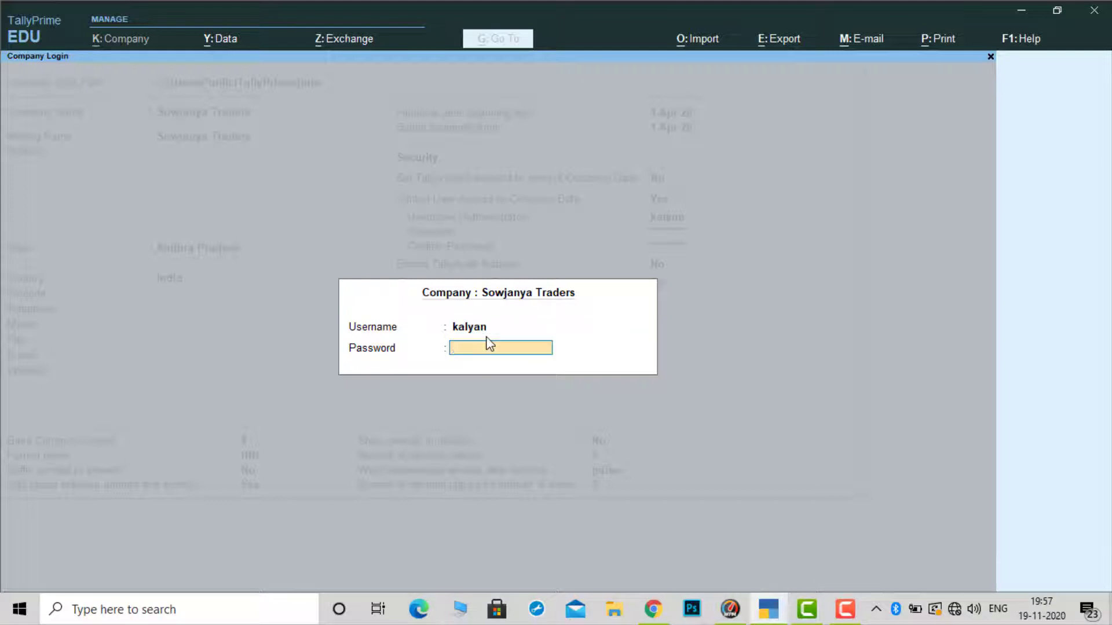
type("123456")
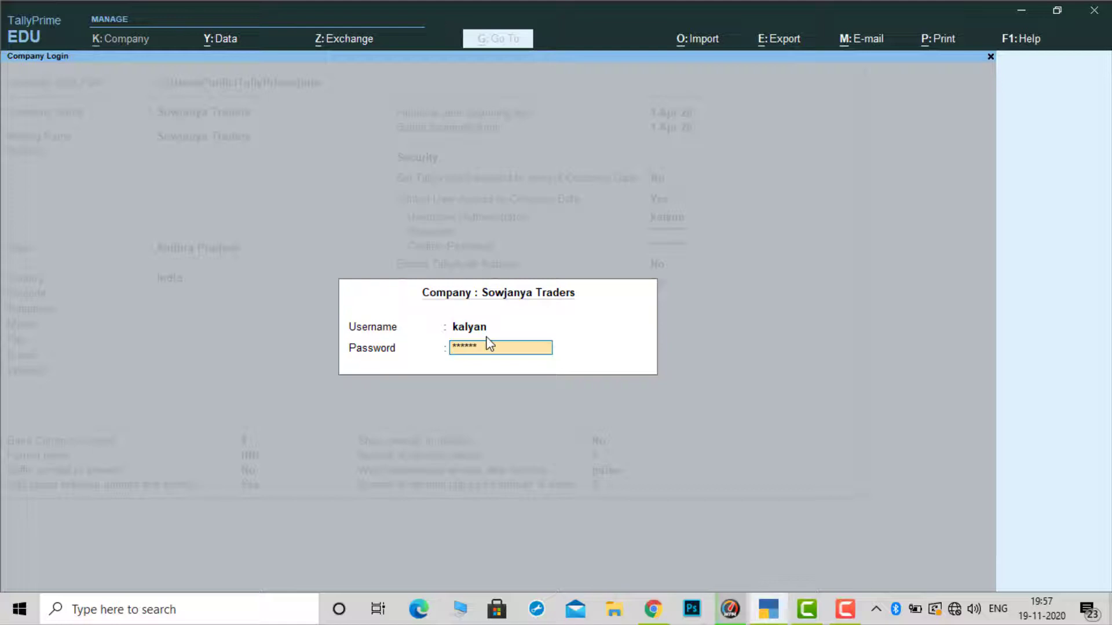
type("789")
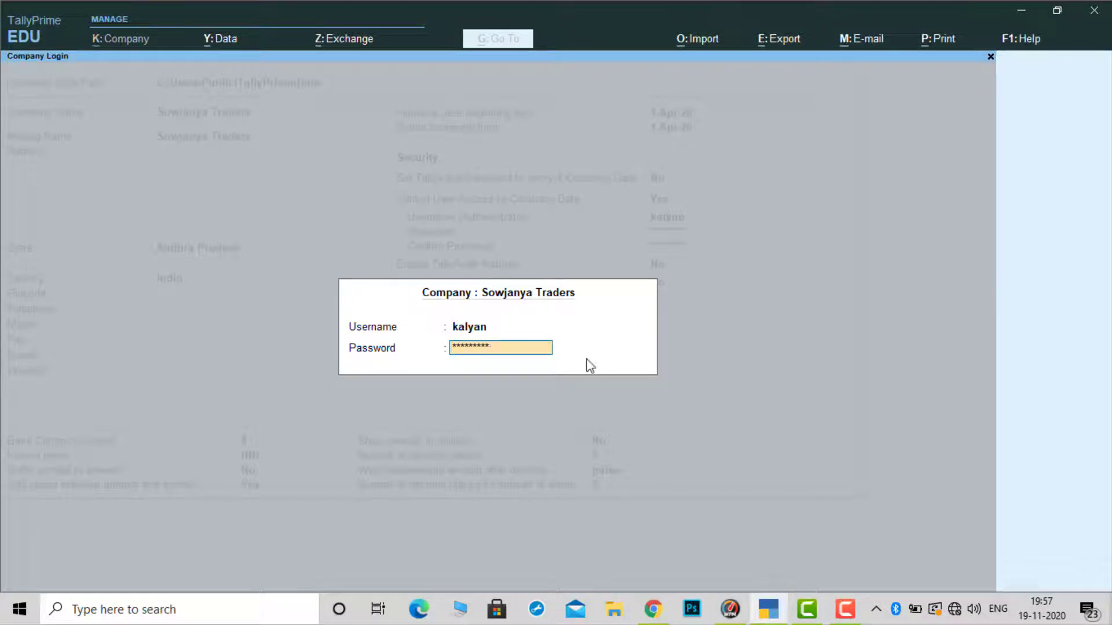
key("Return")
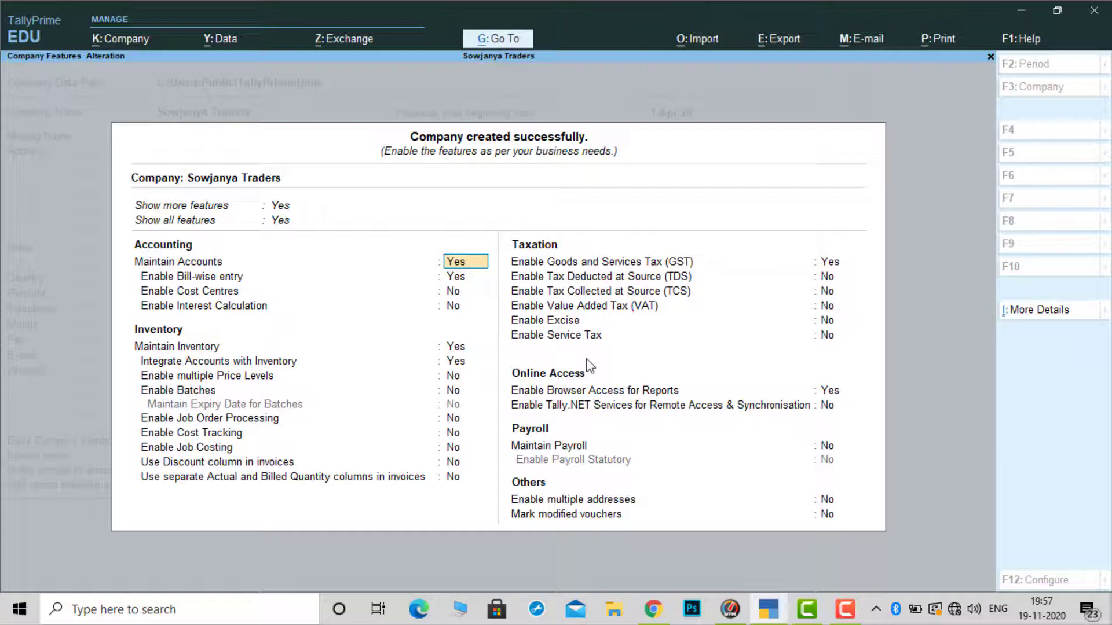
key("Down")
key("Down")
key("Down")
key("Down")
key("Down")
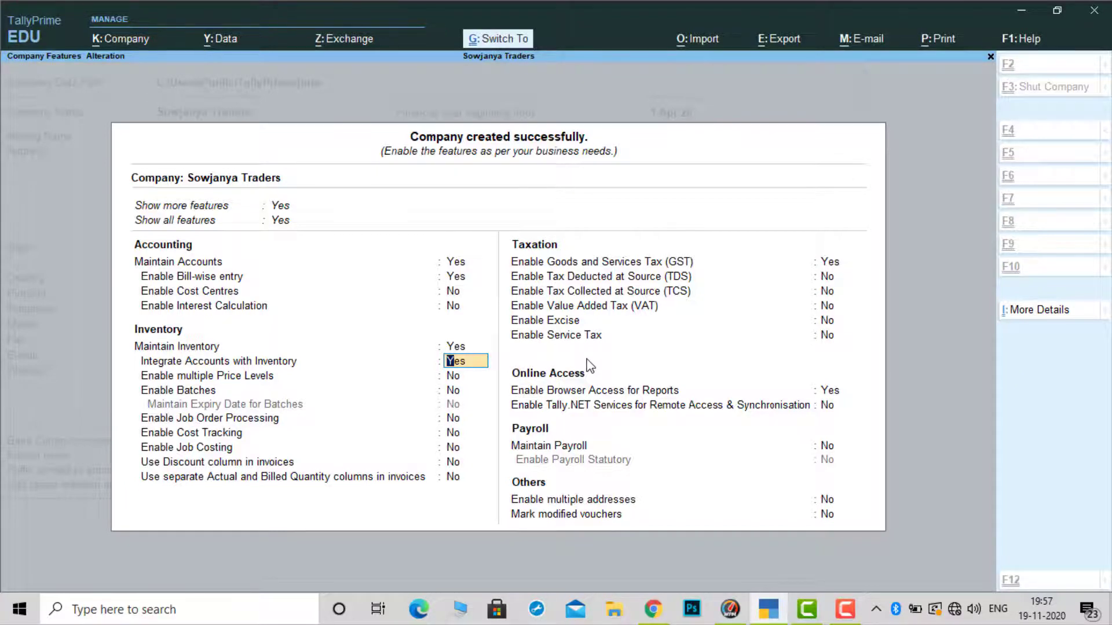
key("ctrl+a")
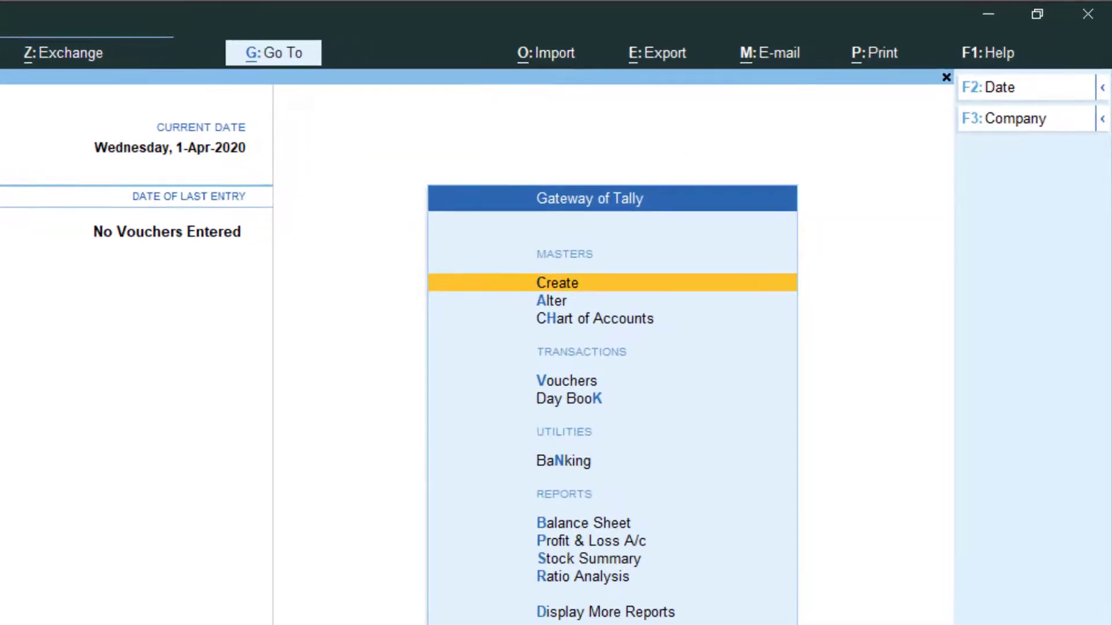
Shut Sowjanya Traders and load Raju Traders from the company list
left_click(1103, 120)
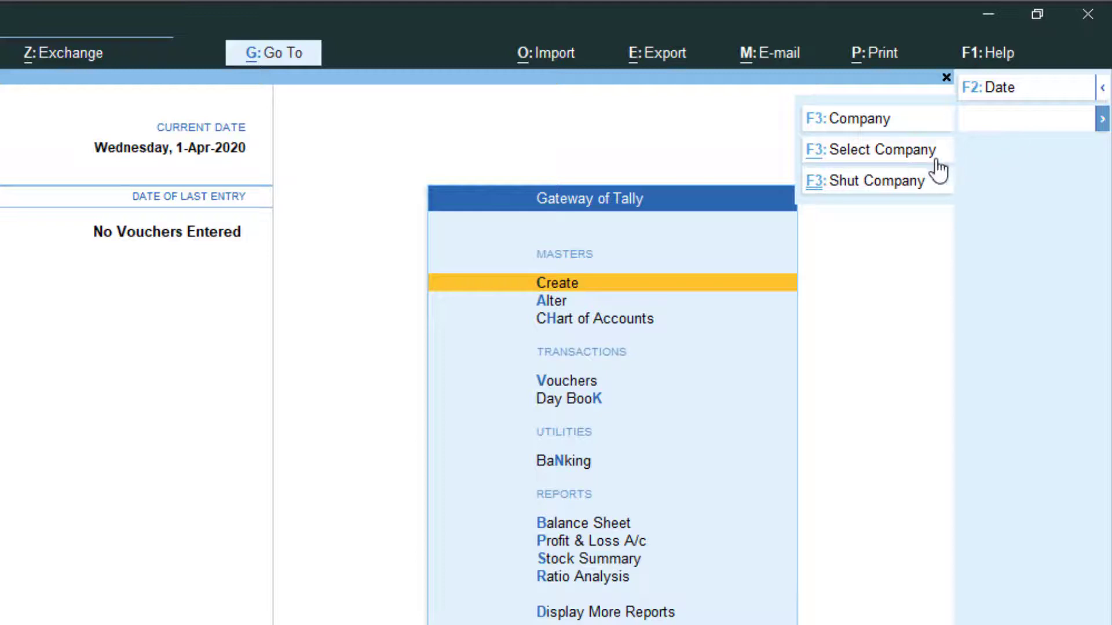
left_click(871, 187)
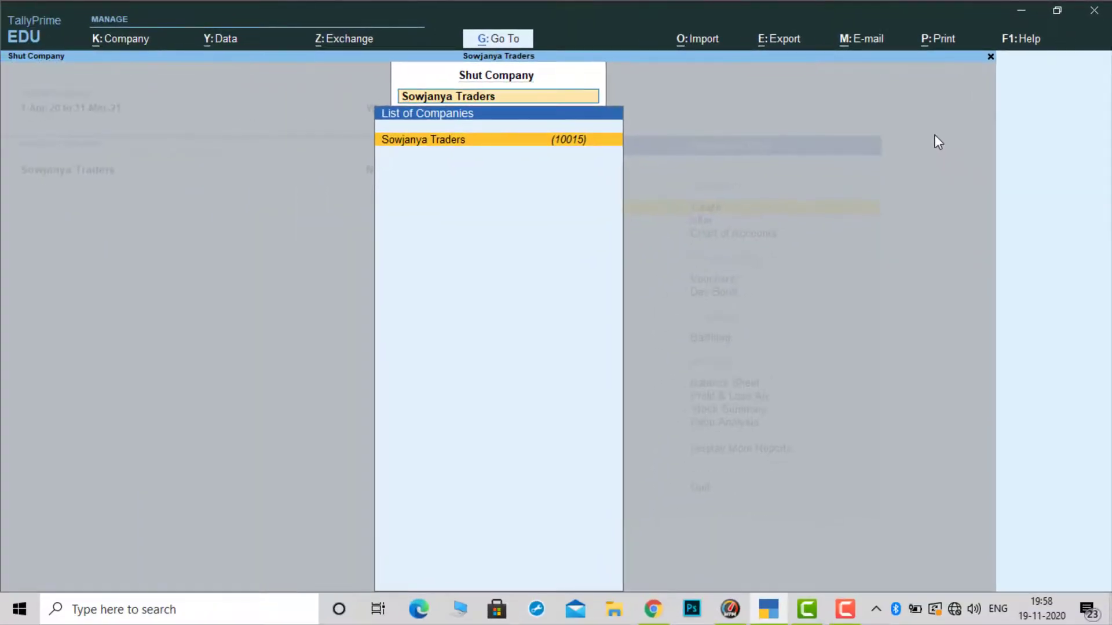
key("Return")
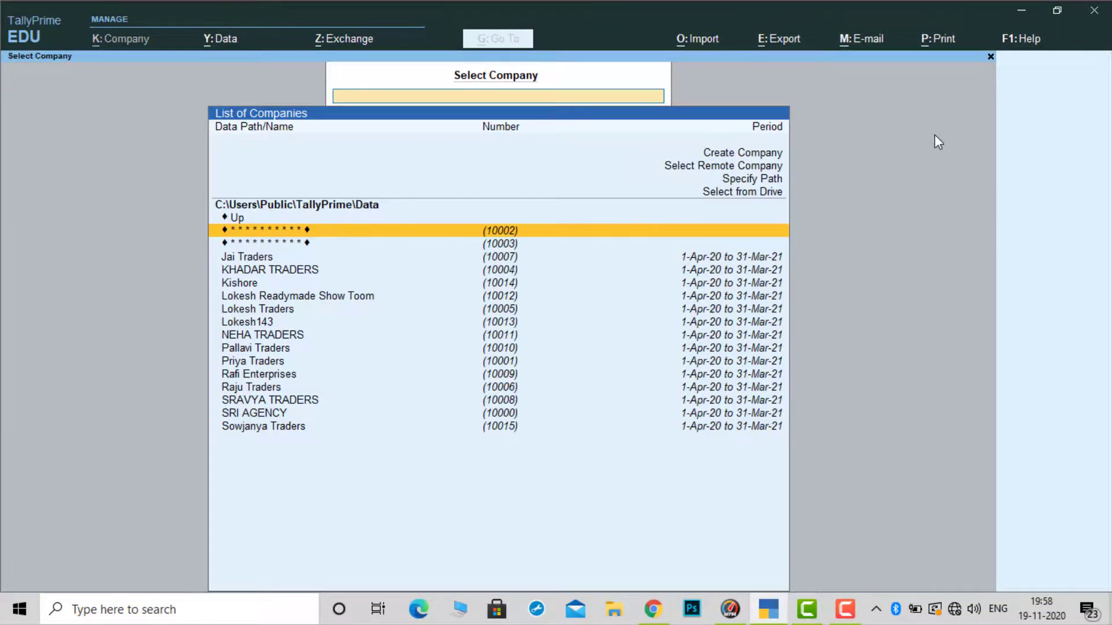
key("Down")
key("Down")
key("Down")
key("Down")
key("Down")
key("Down")
key("Down")
key("Down")
key("Down")
key("Down")
key("Down")
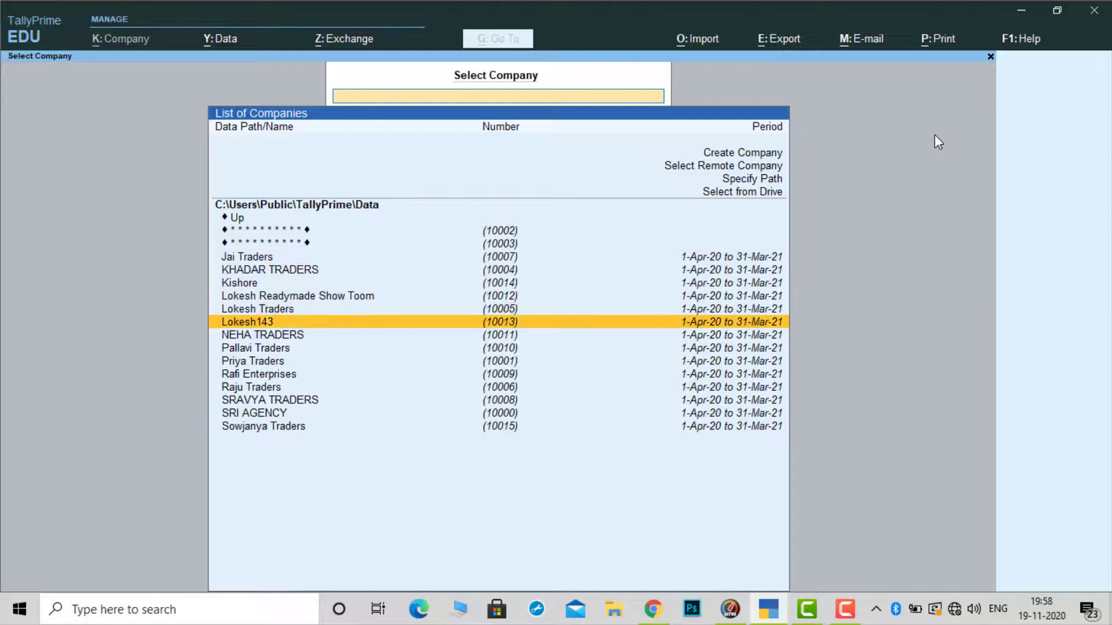
key("Down")
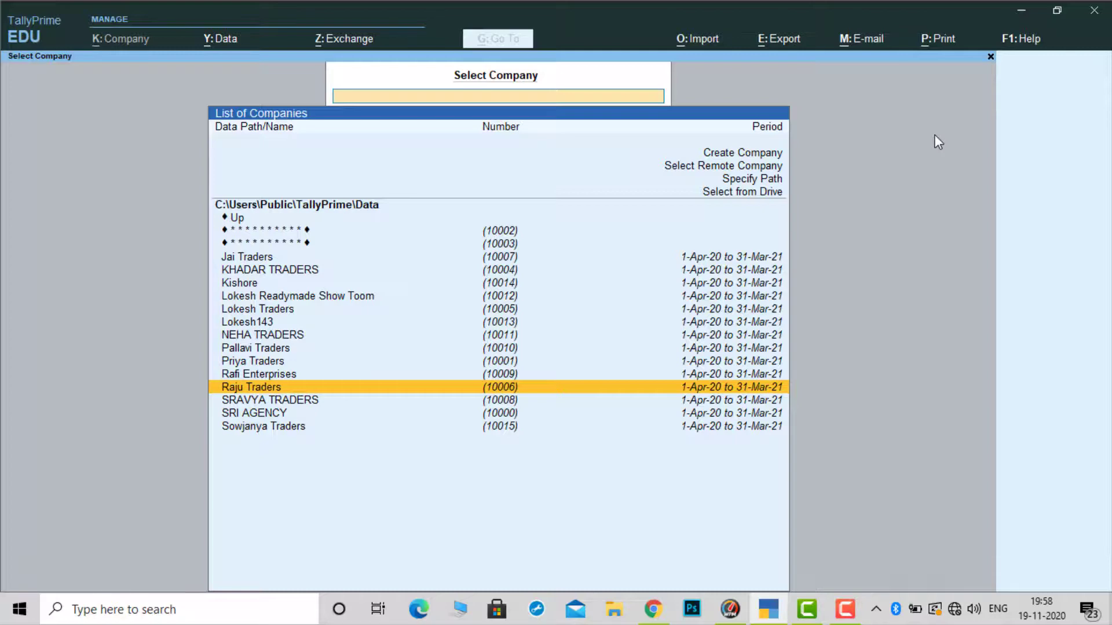
key("Return")
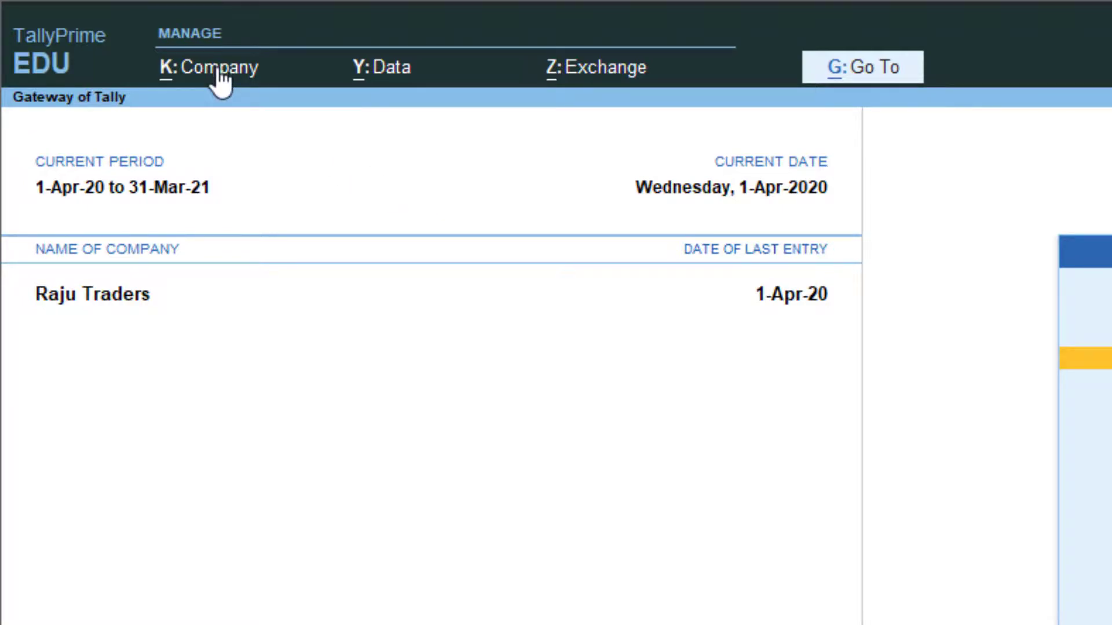
Open the Raju Traders Company Alteration form and move to the user access setting
left_click(219, 69)
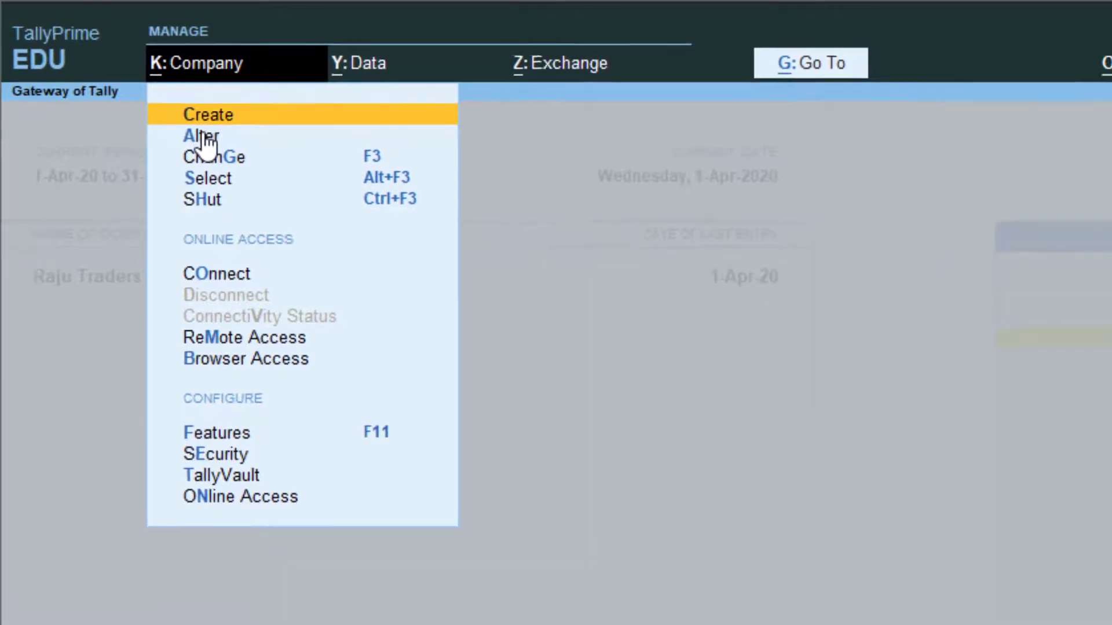
left_click(203, 138)
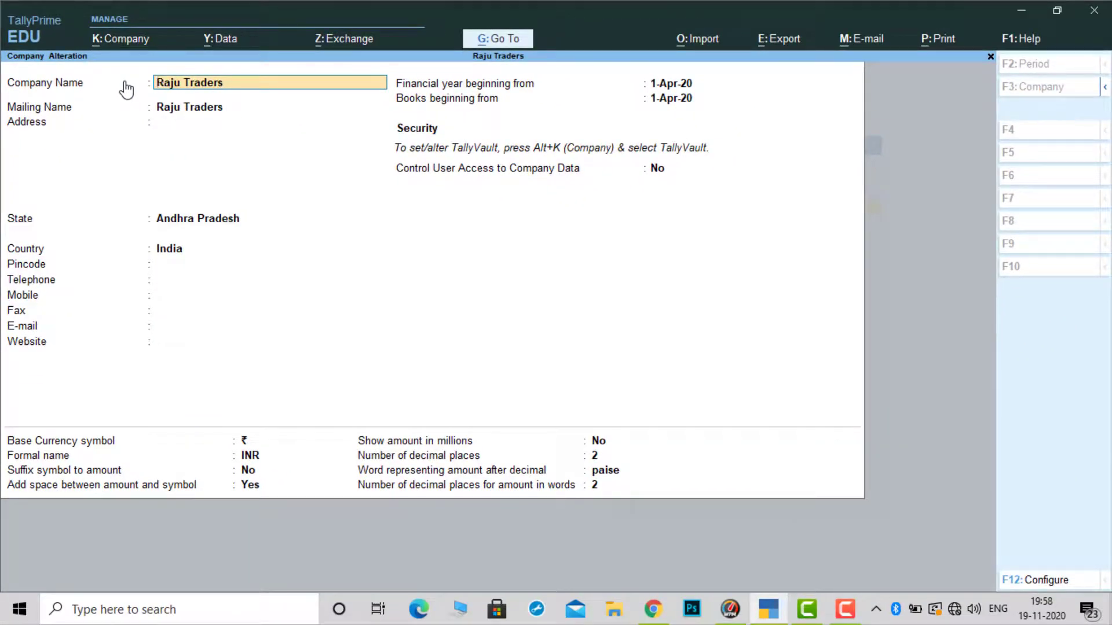
key("Return")
key("Return")
key("Return")
key("Return")
key("Return")
key("Return")
key("Return")
key("Return")
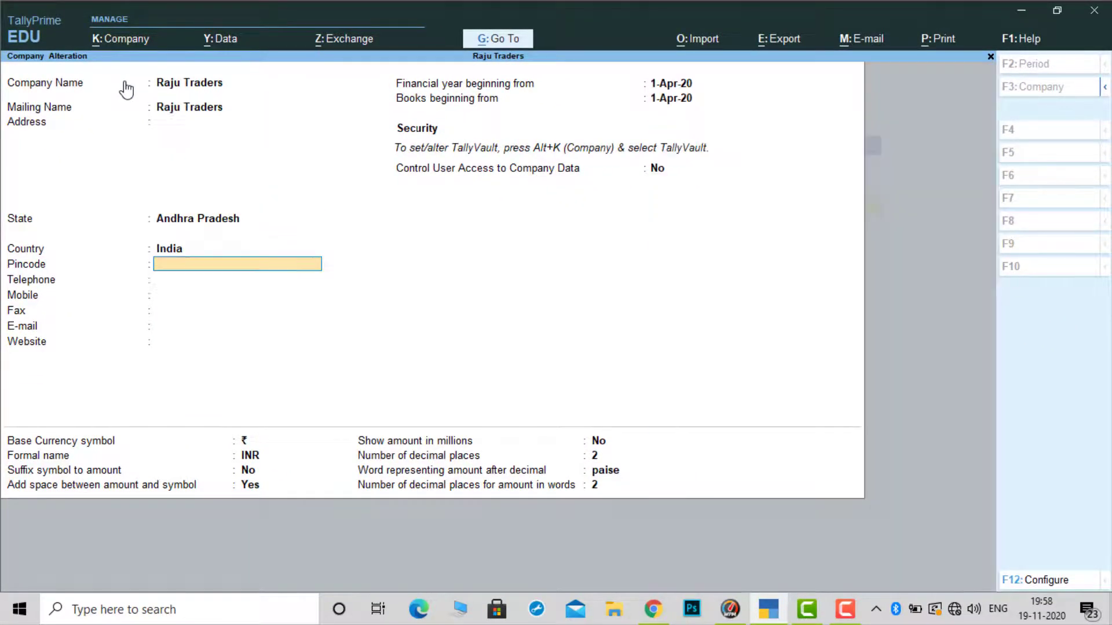
key("Return")
key("Return")
key("Return")
key("Return")
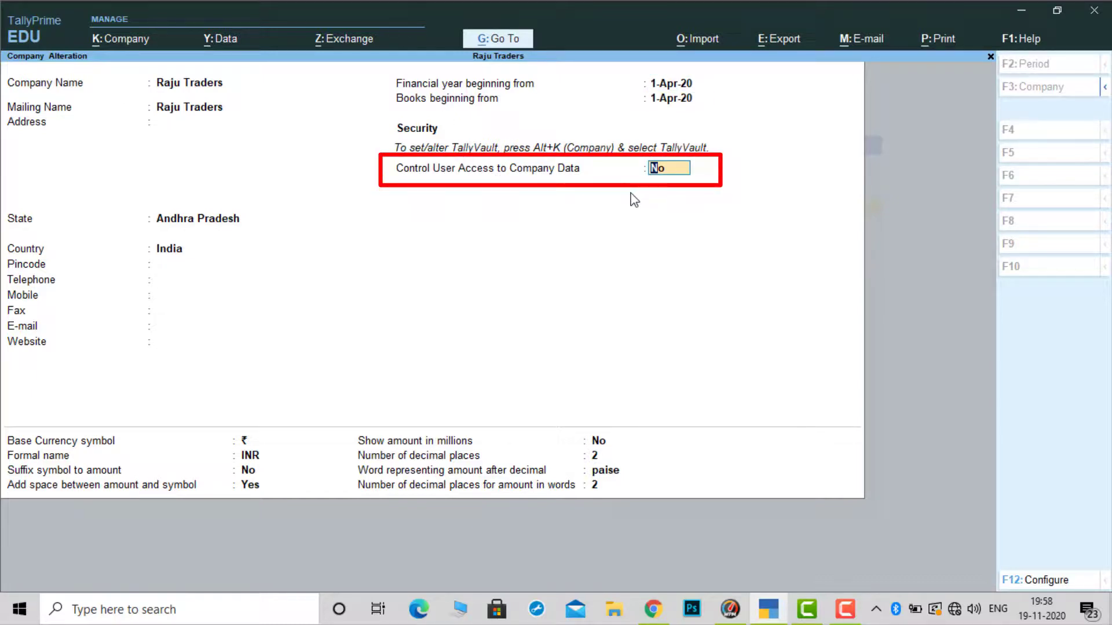
Set Control User Access to Yes with an administrator username and confirmed password
type("y")
key("Return")
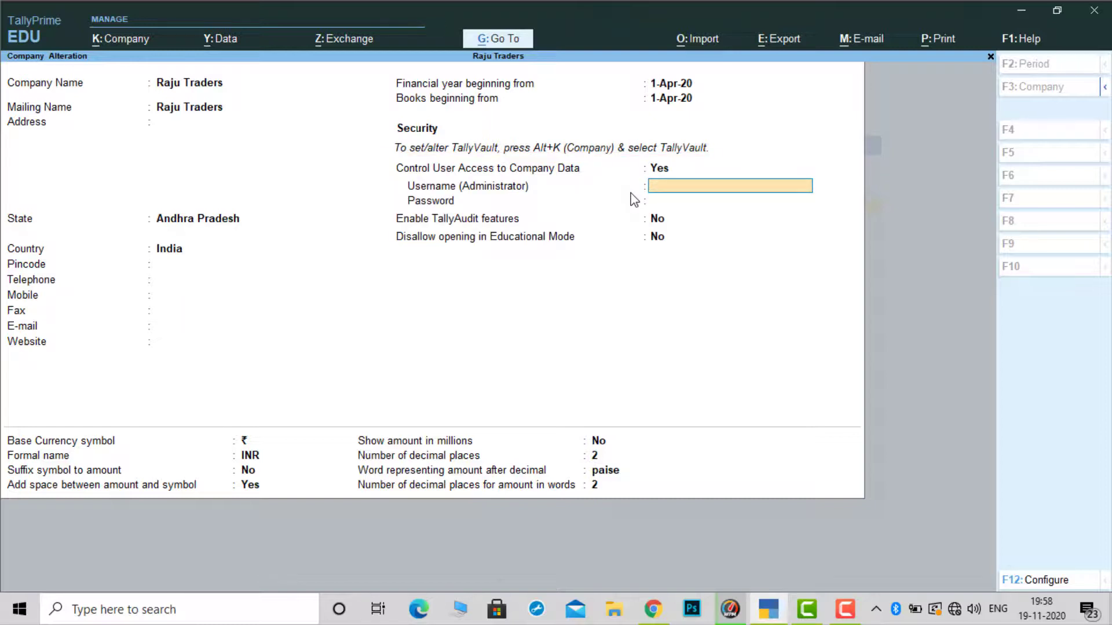
type("jai")
key("Return")
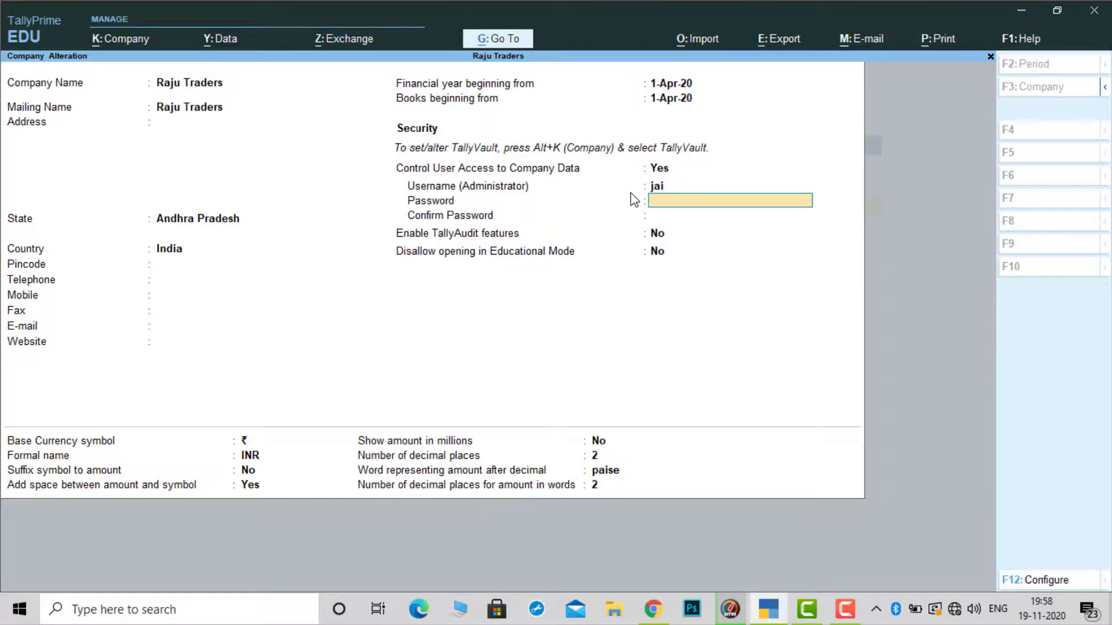
type("j")
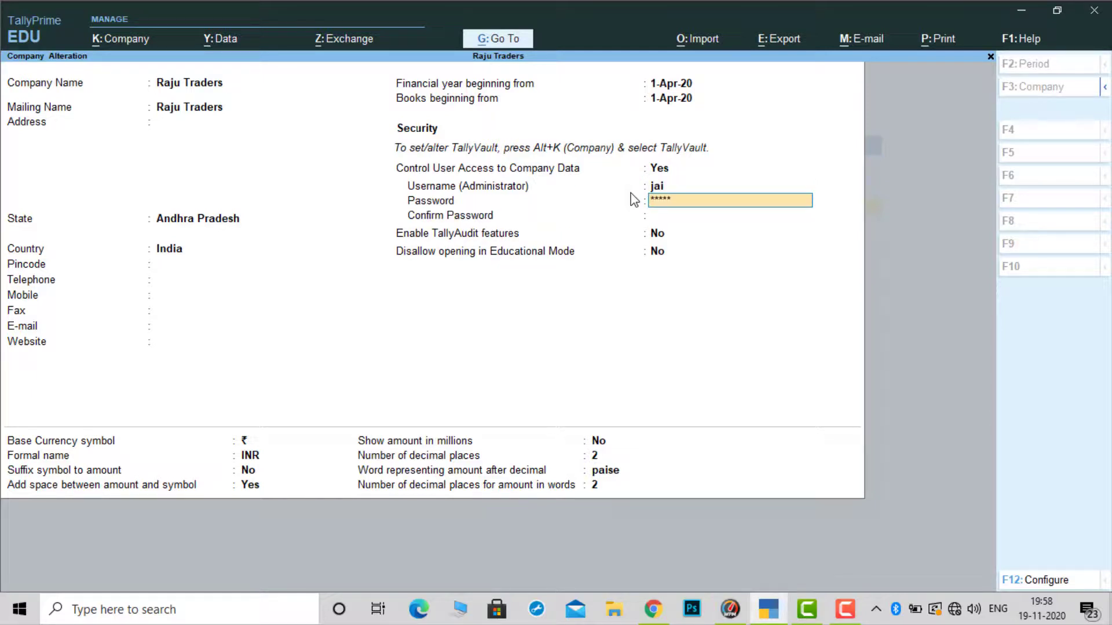
key("Return")
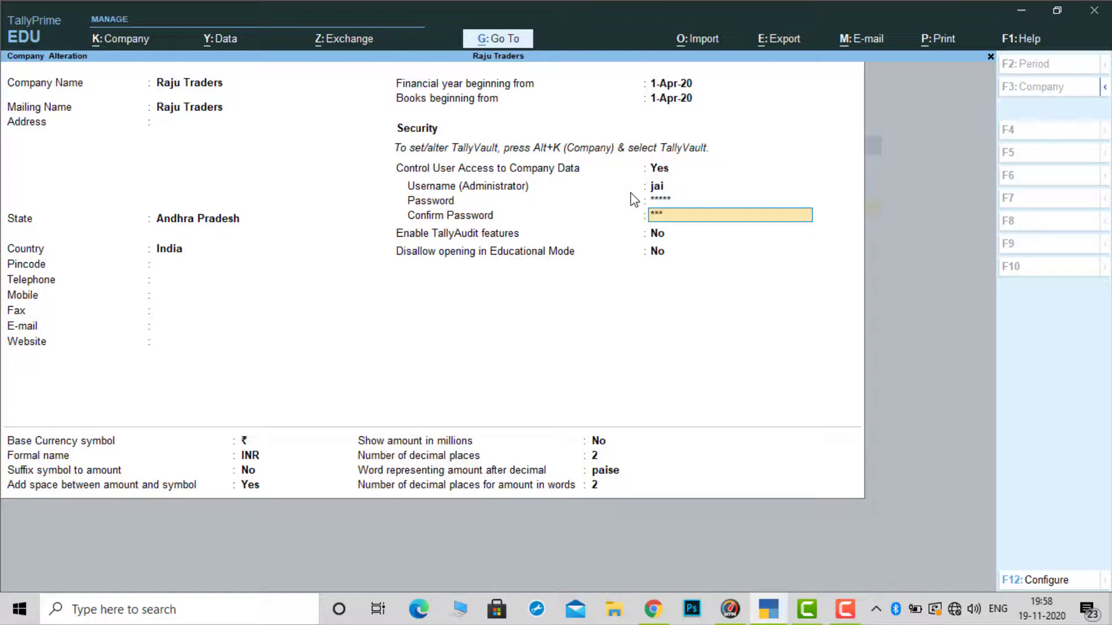
key("Return")
key("Return")
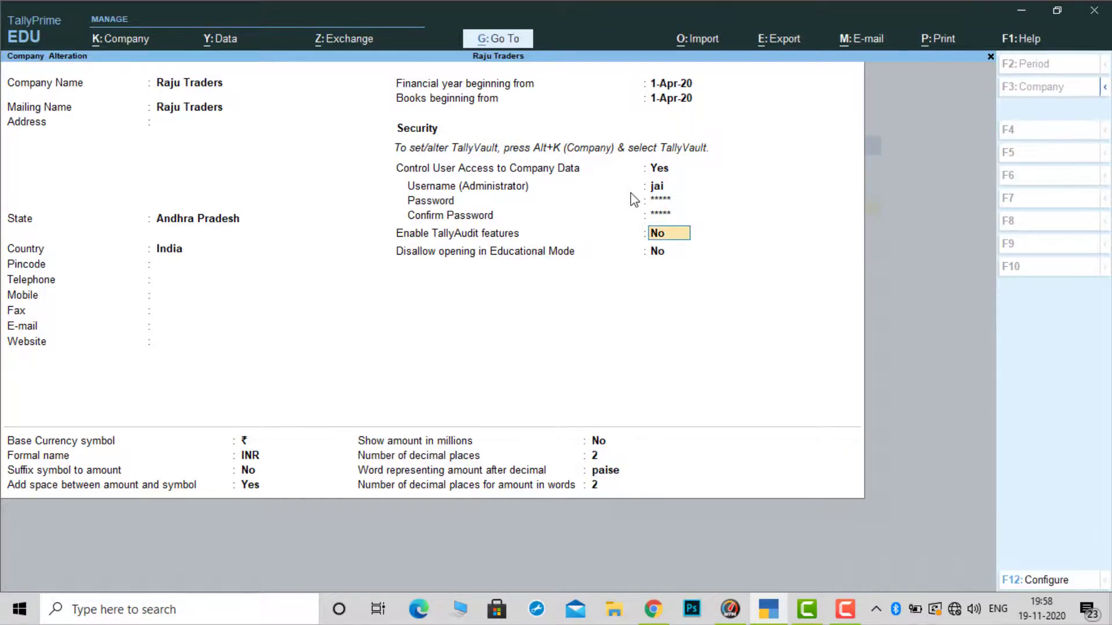
key("Return")
key("Return")
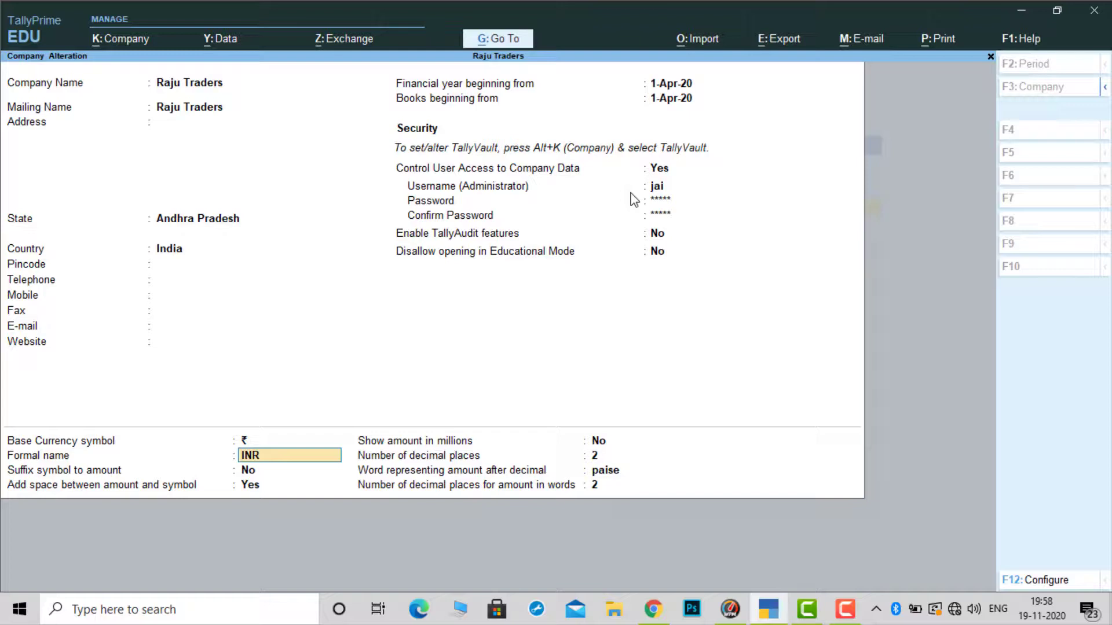
key("ctrl")
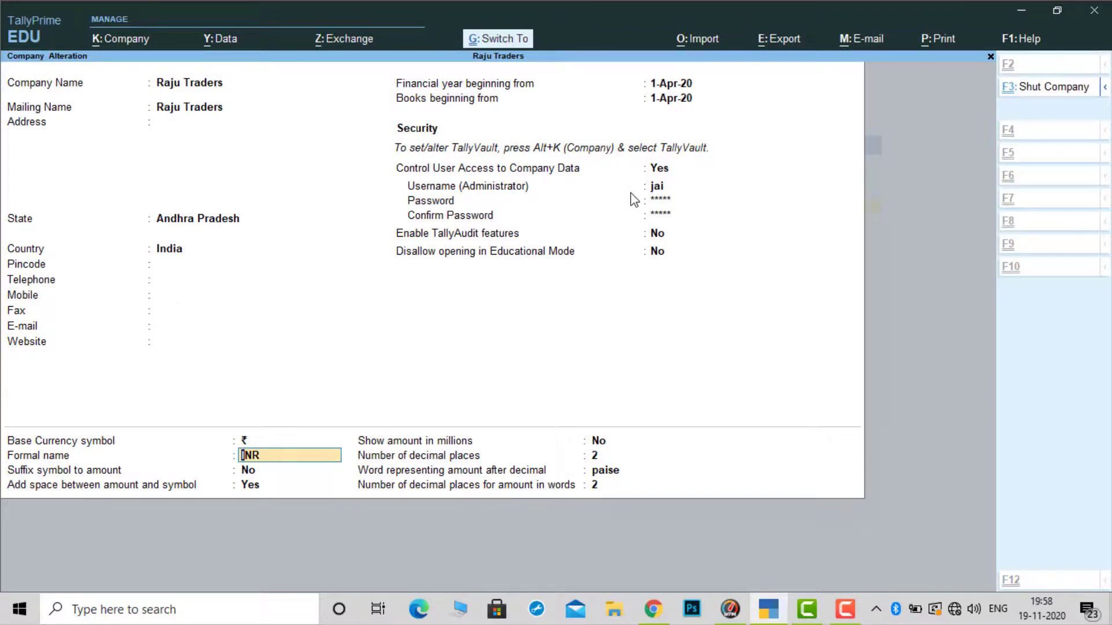
Save the Raju Traders alteration, shut the company, and reselect Raju Traders from the list
key("ctrl+a")
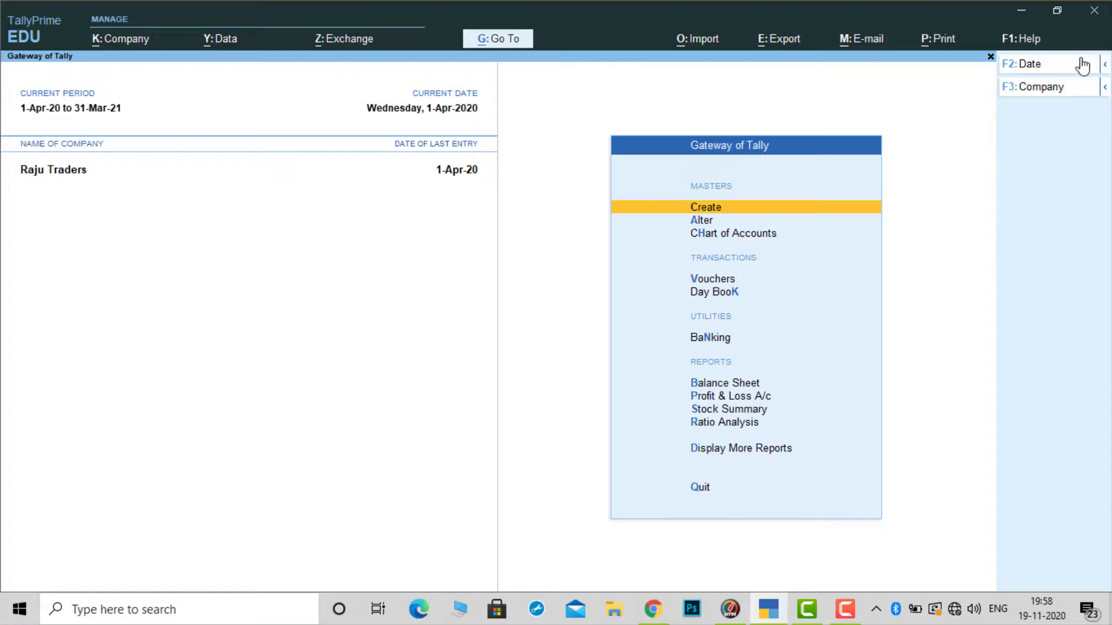
left_click(1106, 87)
left_click(952, 132)
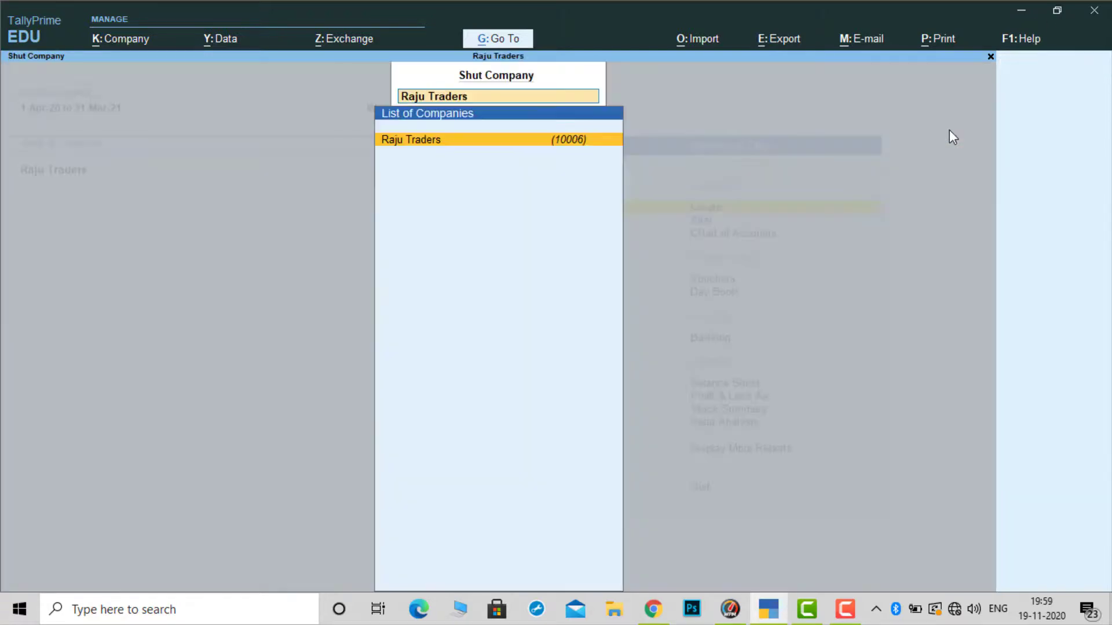
key("Return")
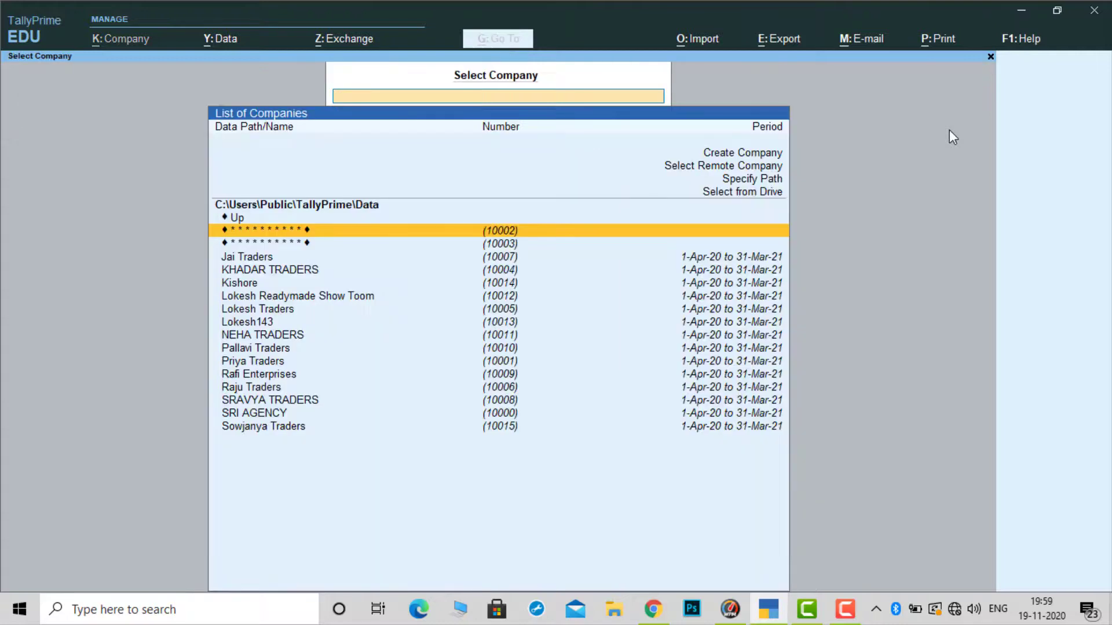
key("Down")
key("Down")
key("Down")
key("Down")
key("Down")
key("Down")
key("Down")
key("Down")
key("Down")
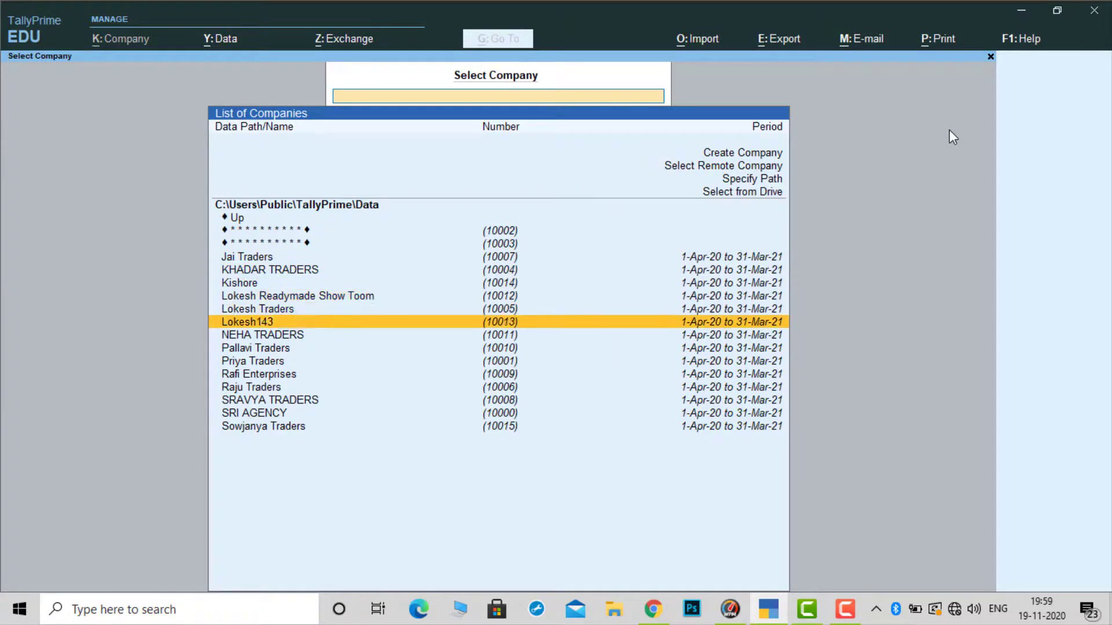
key("Down")
key("Down")
key("Down")
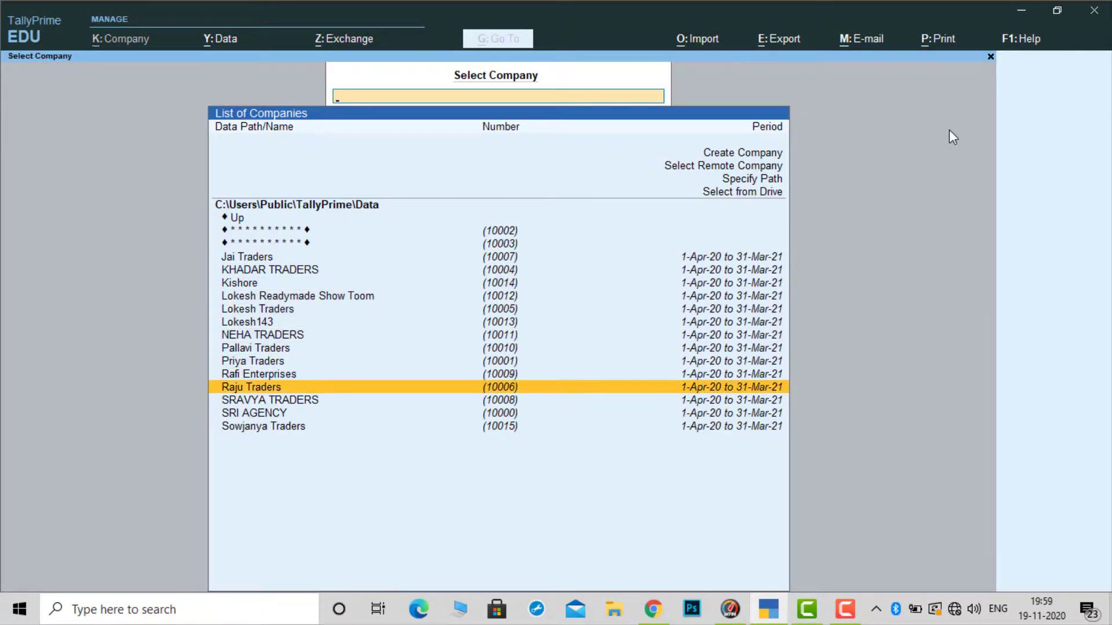
key("Return")
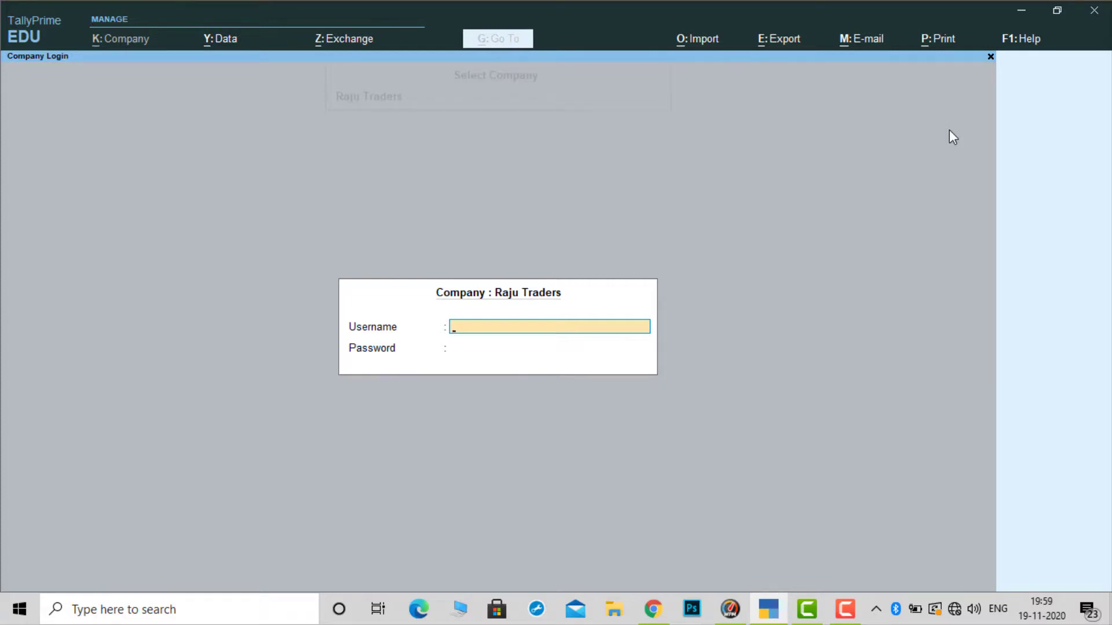
Enter the administrator username and password to log into Raju Traders
type("jai")
key("Return")
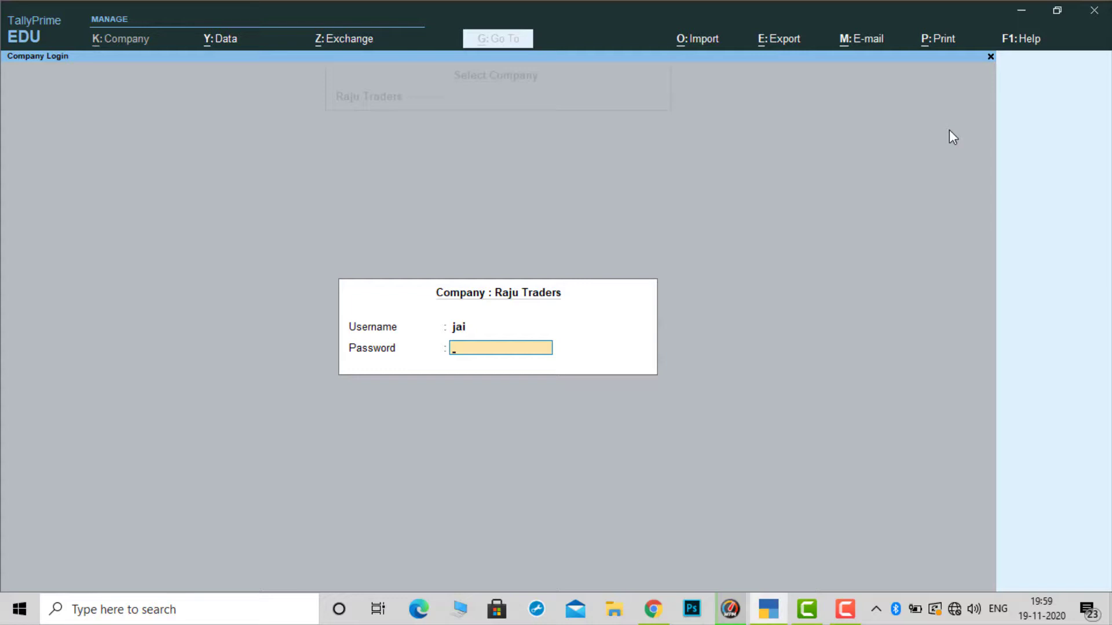
type("***")
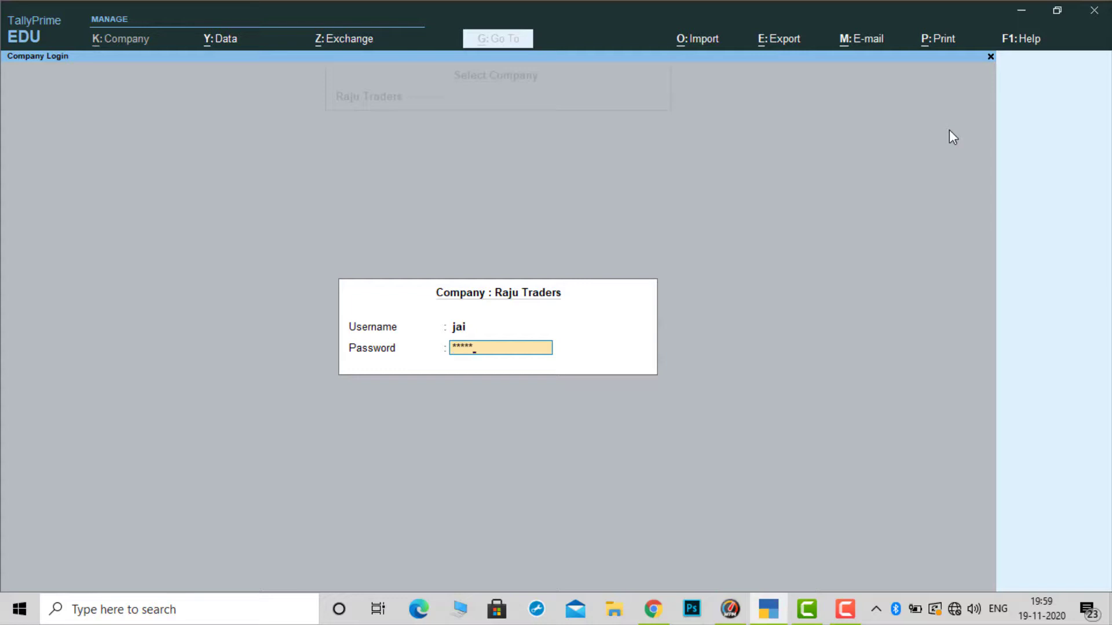
key("Return")
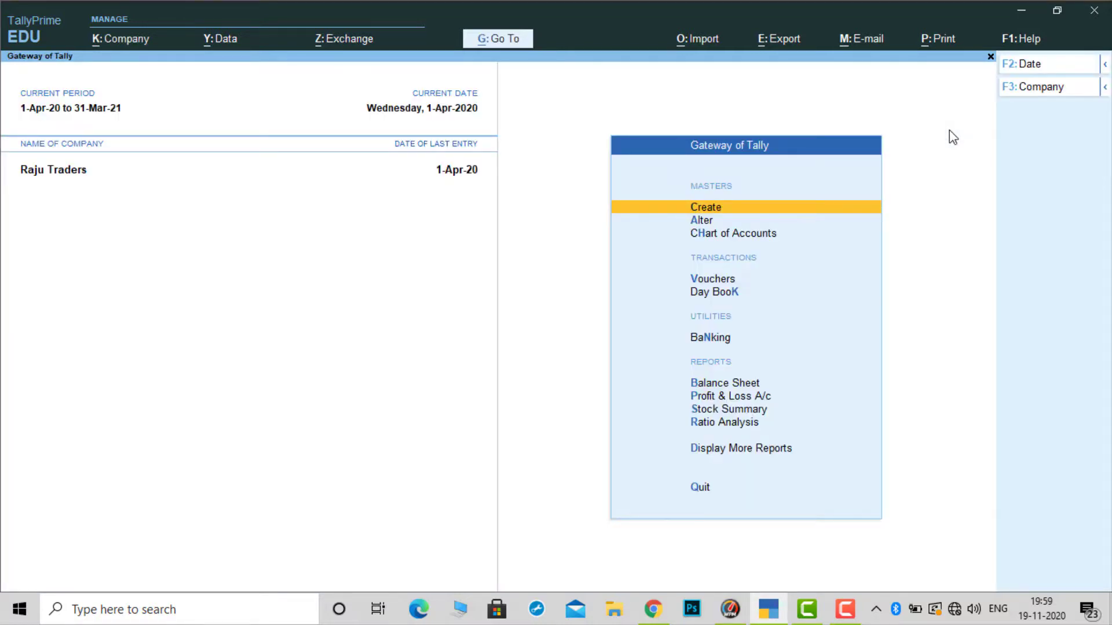